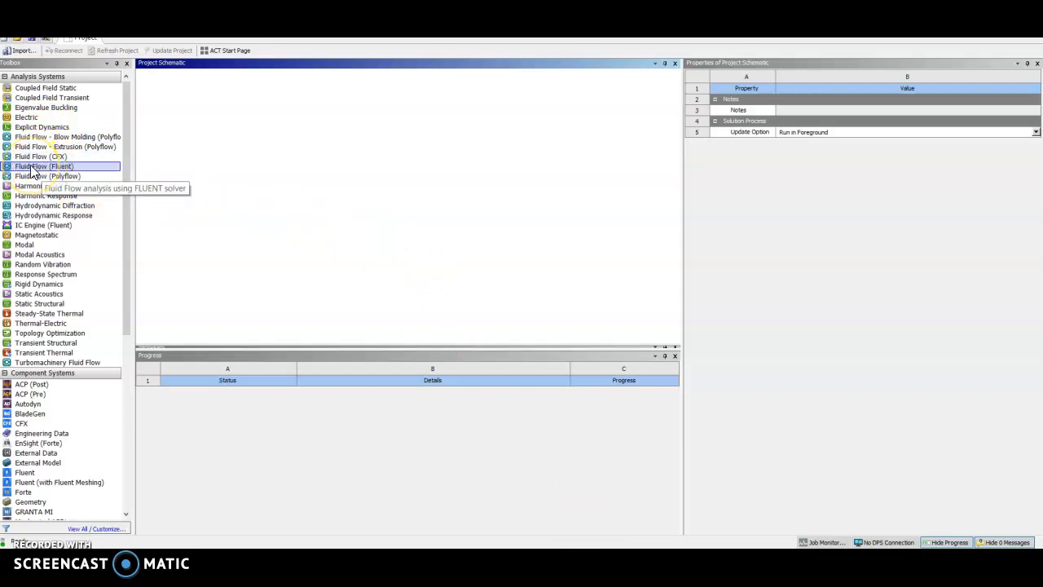
- Add a standalone Fluid Flow (Fluent) analysis system to the project schematic, keeping its default name
double_click(33, 169)
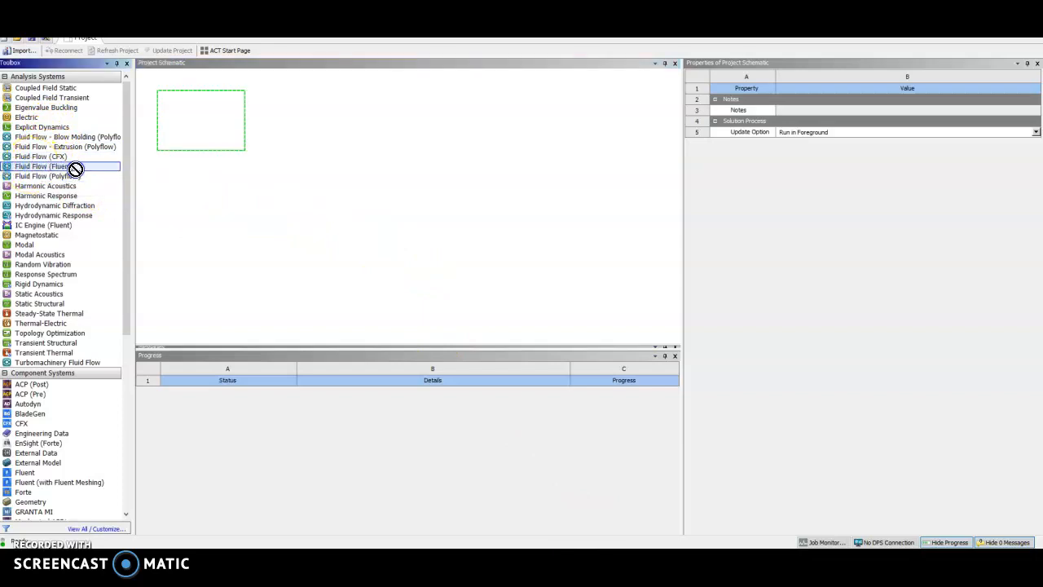
drag(191, 171, 195, 123)
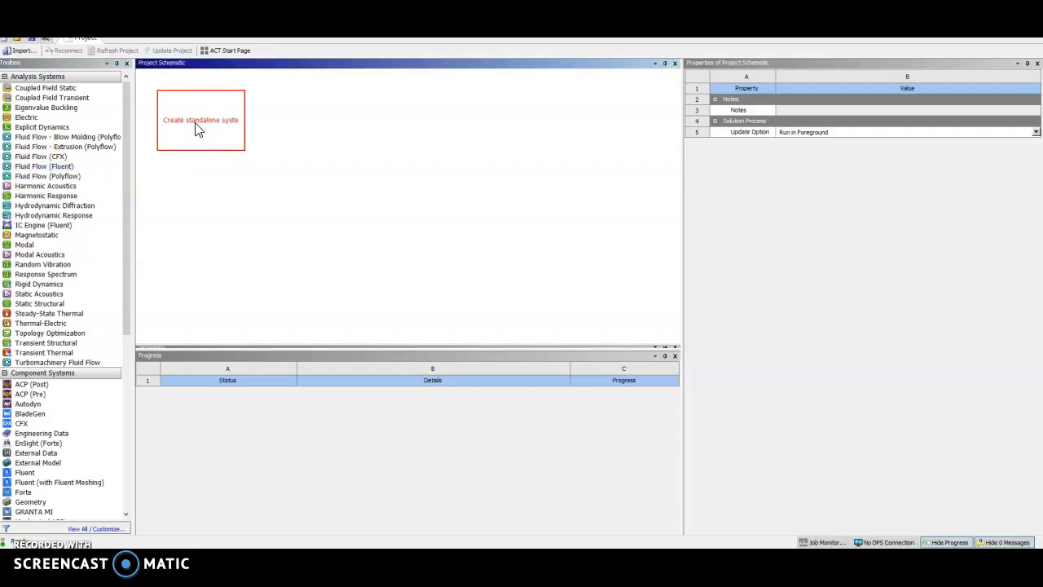
click(218, 122)
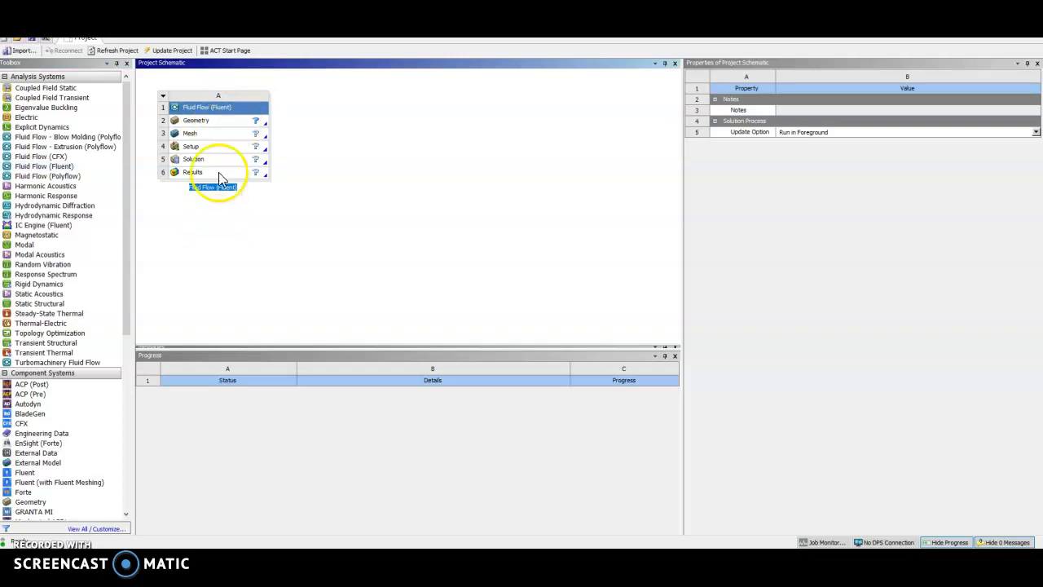
click(214, 122)
click(163, 96)
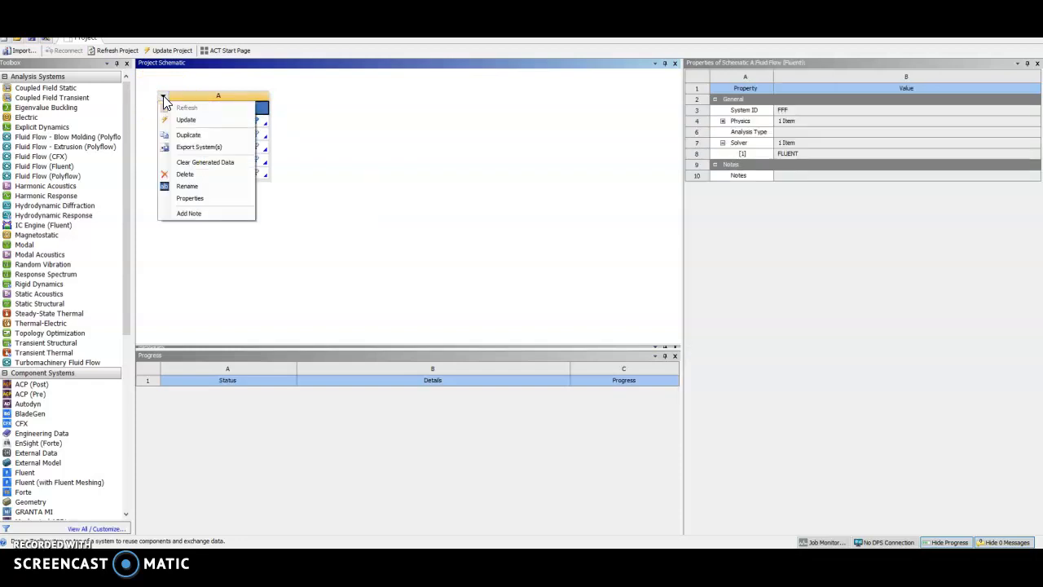
click(195, 186)
- Create a new SpaceClaim geometry for the Geometry cell of the Fluid Flow (Fluent) system
click(213, 124)
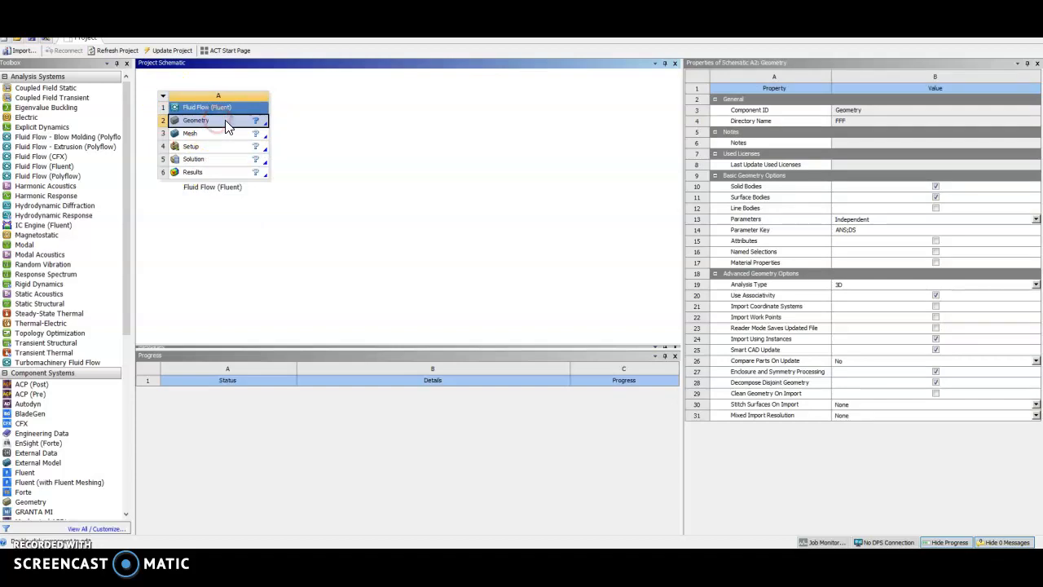
right_click(229, 126)
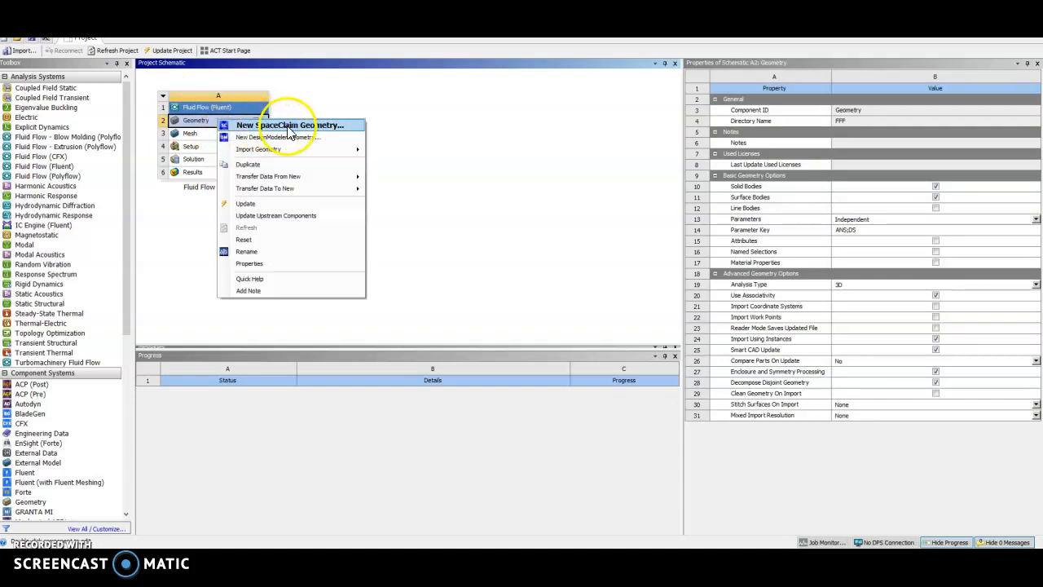
click(313, 131)
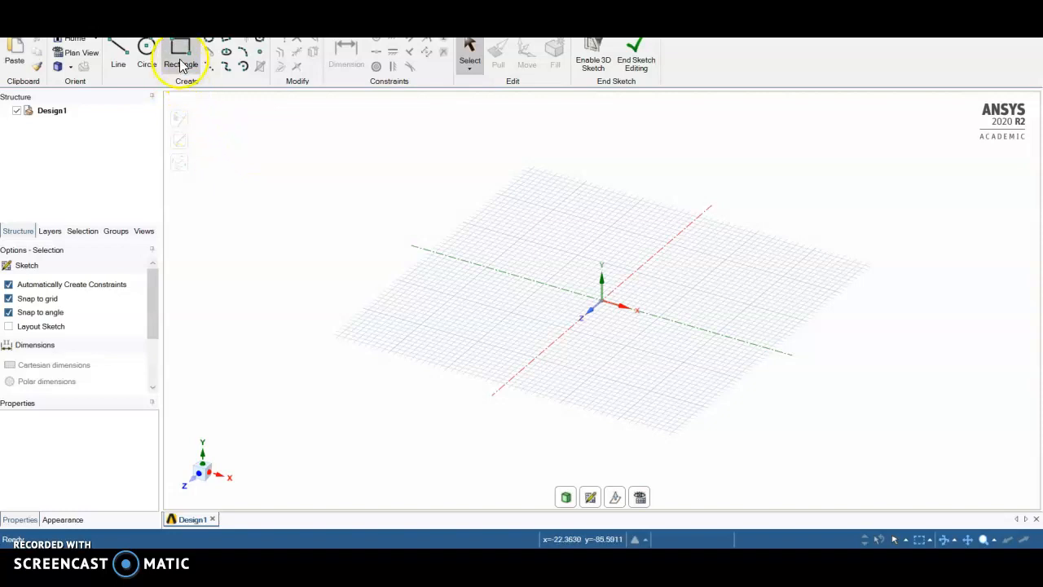
- In plan view, sketch a rectangle from the origin, 100 mm high and 200 mm wide
click(640, 499)
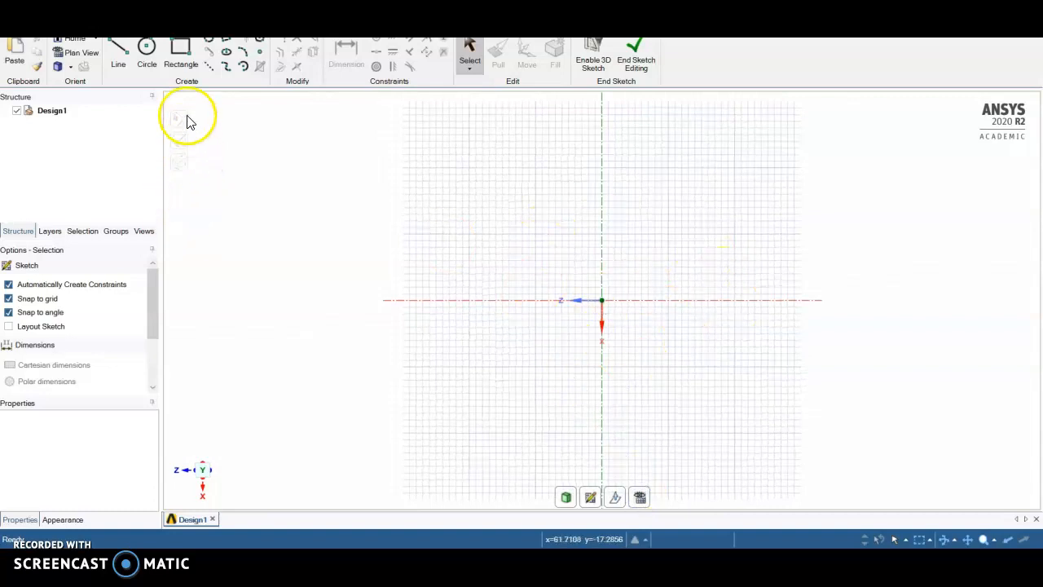
click(181, 58)
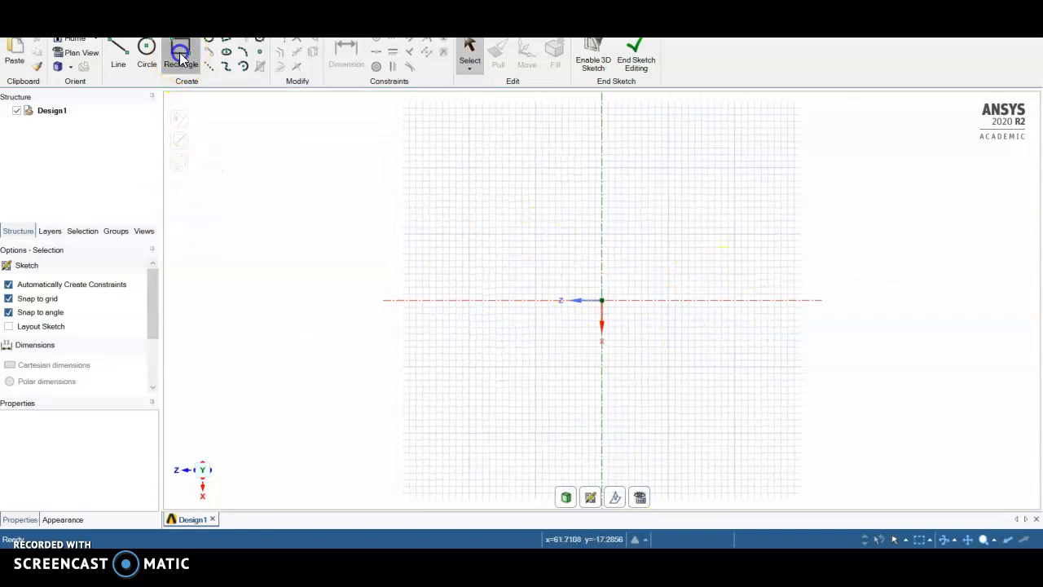
click(603, 301)
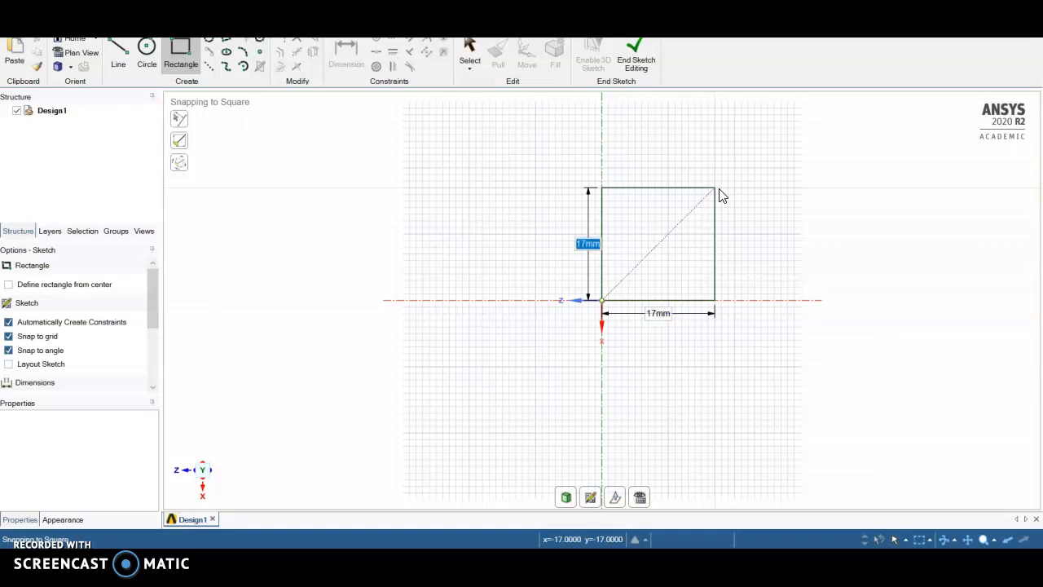
text(100)
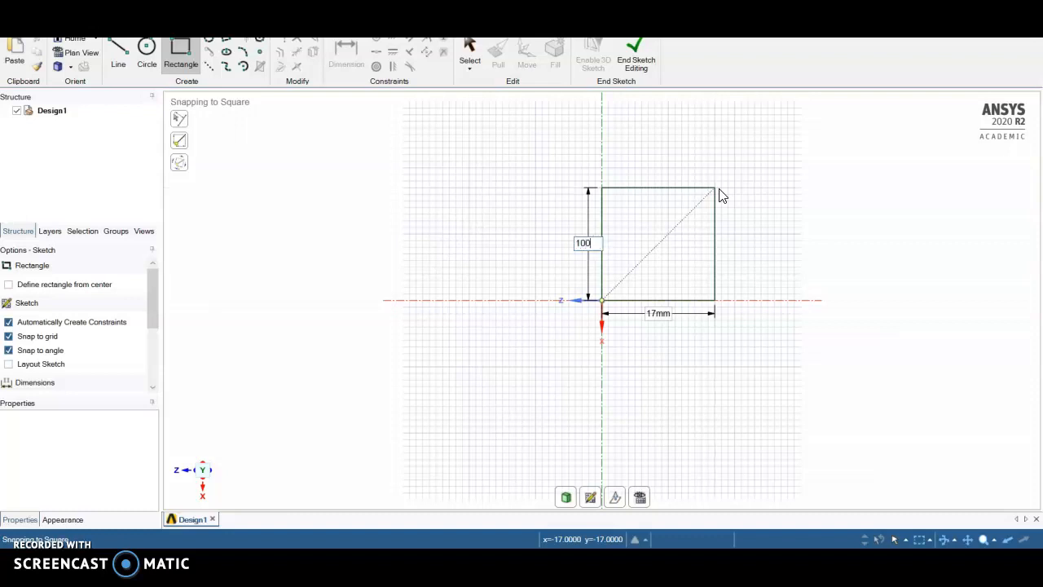
key(Tab)
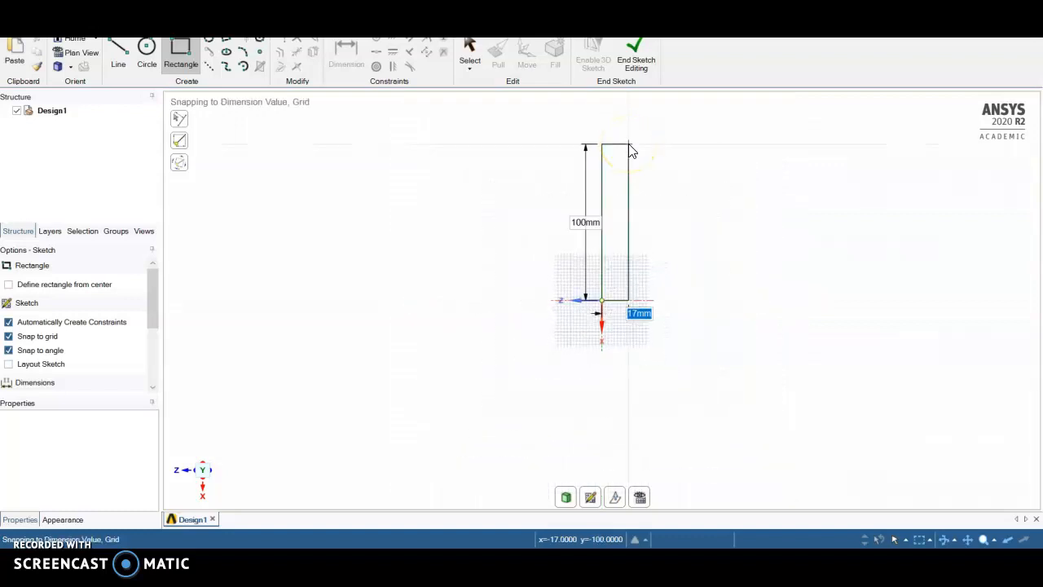
text(2)
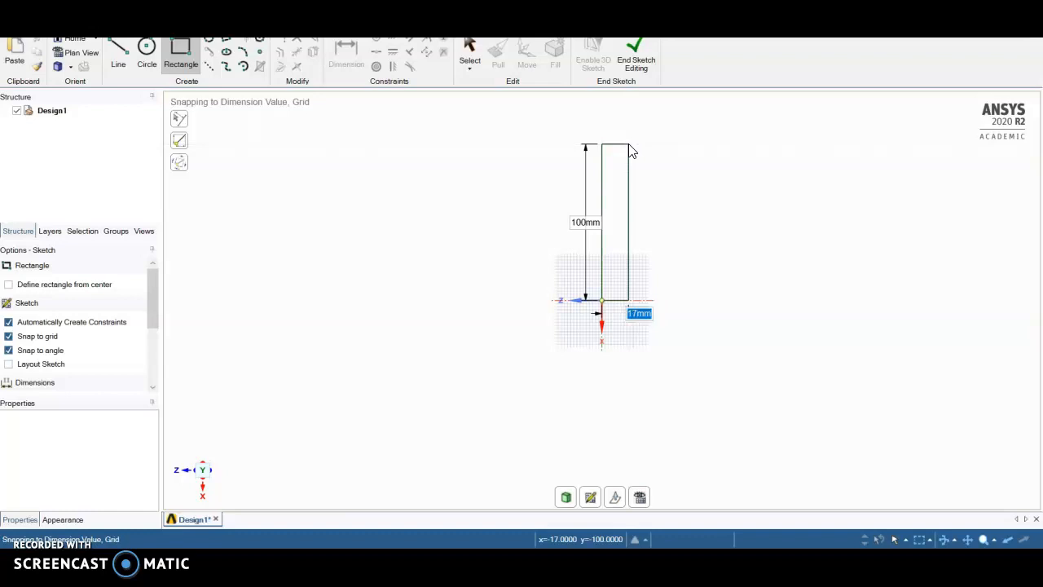
text(200)
key(Return)
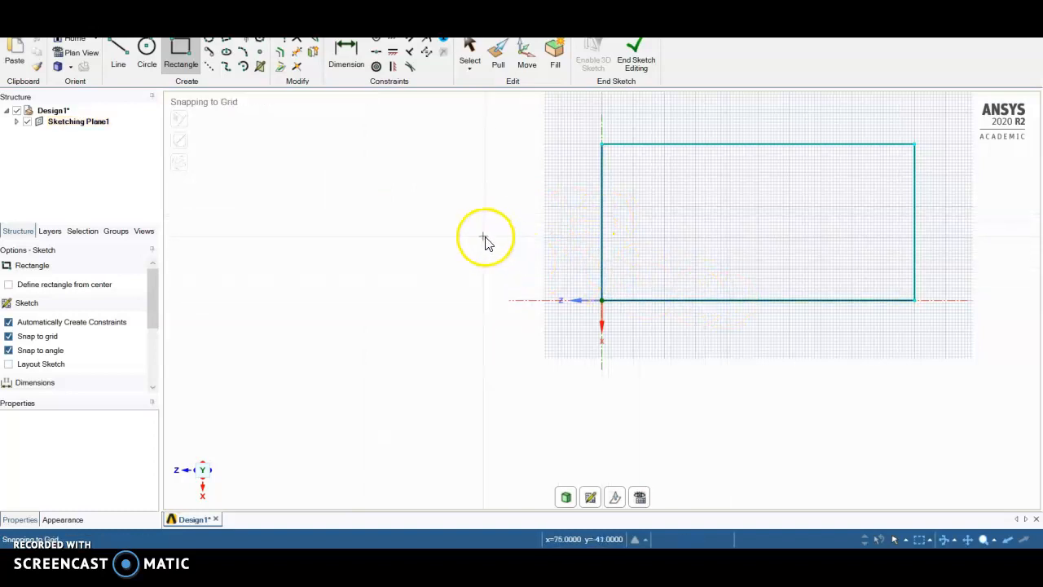
key(Escape)
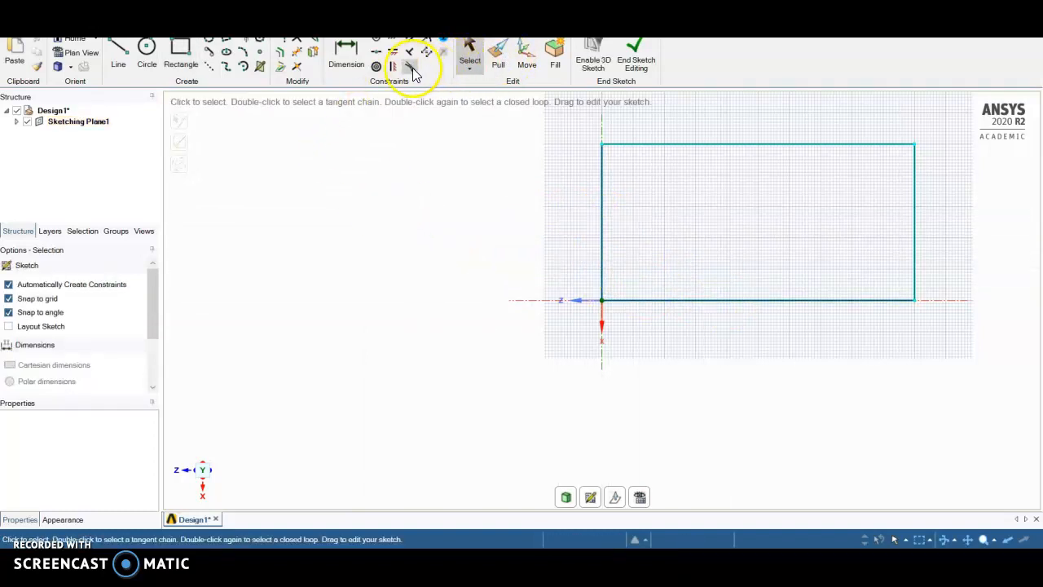
- Dimension the rectangle's lower edge and set its length to 300 mm
click(346, 57)
click(773, 300)
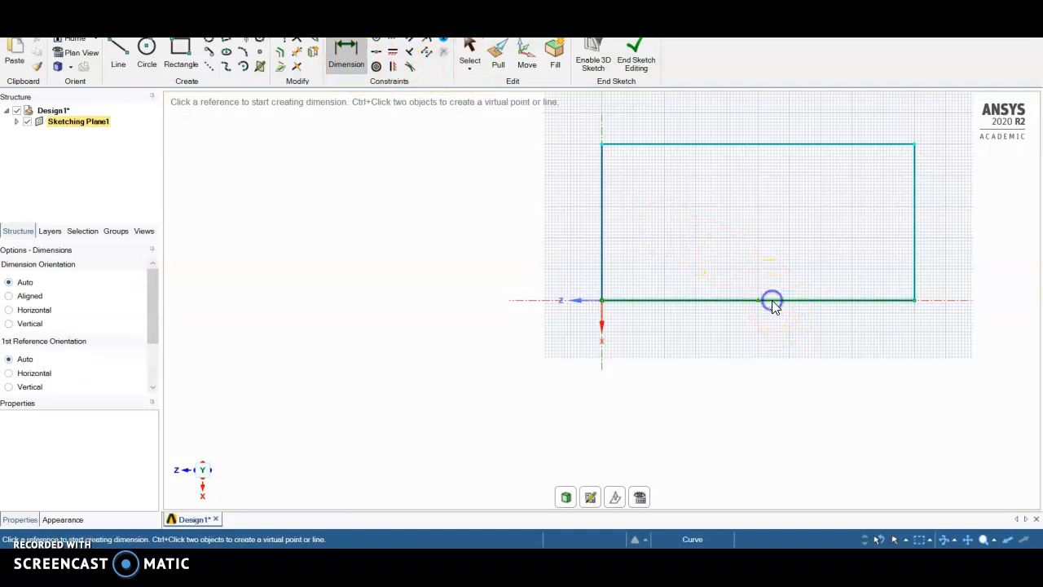
click(769, 324)
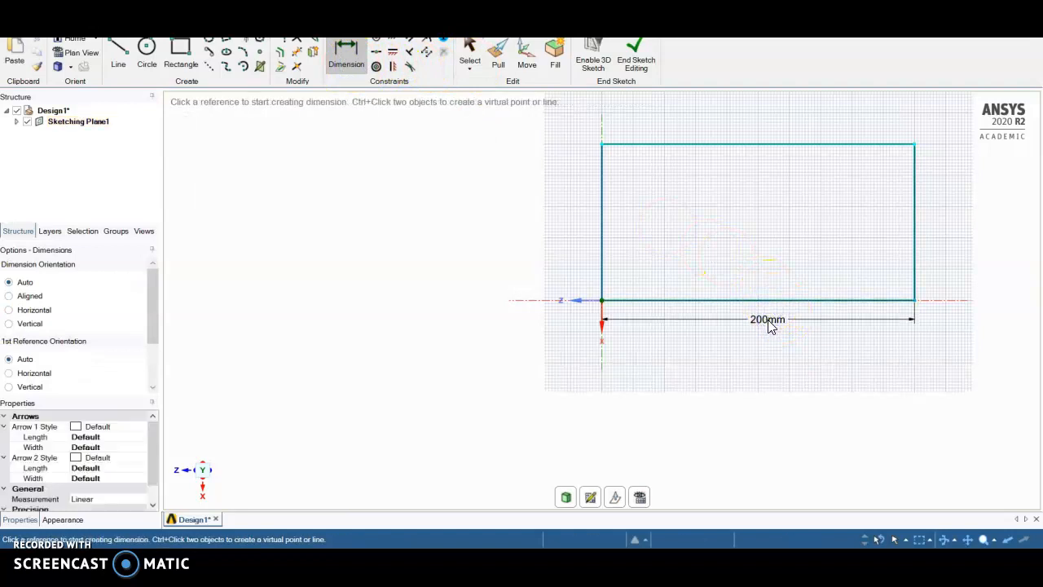
double_click(767, 321)
click(766, 320)
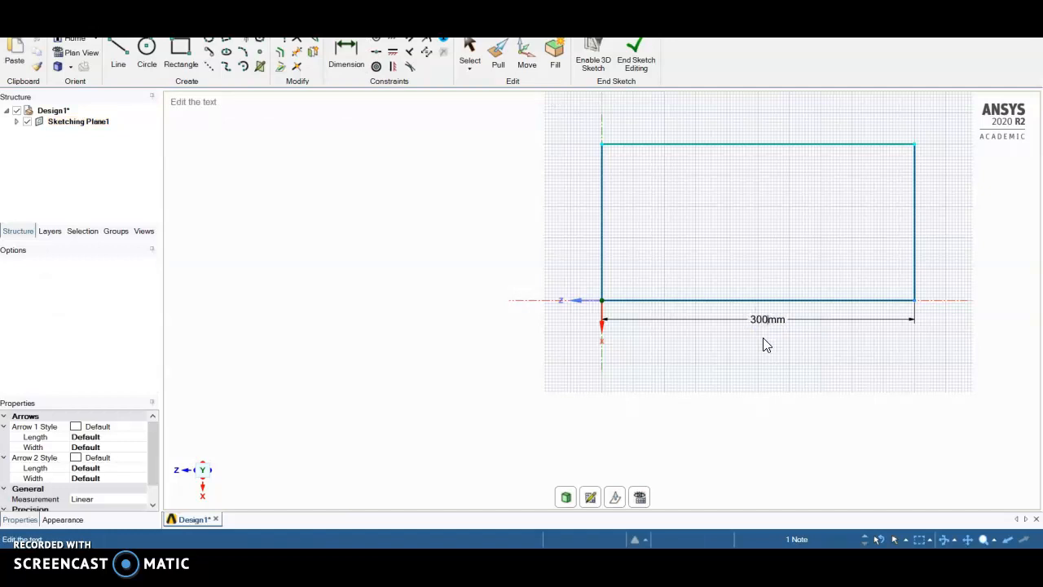
key(Return)
scroll(819, 338, down, 3)
scroll(950, 286, up, 3)
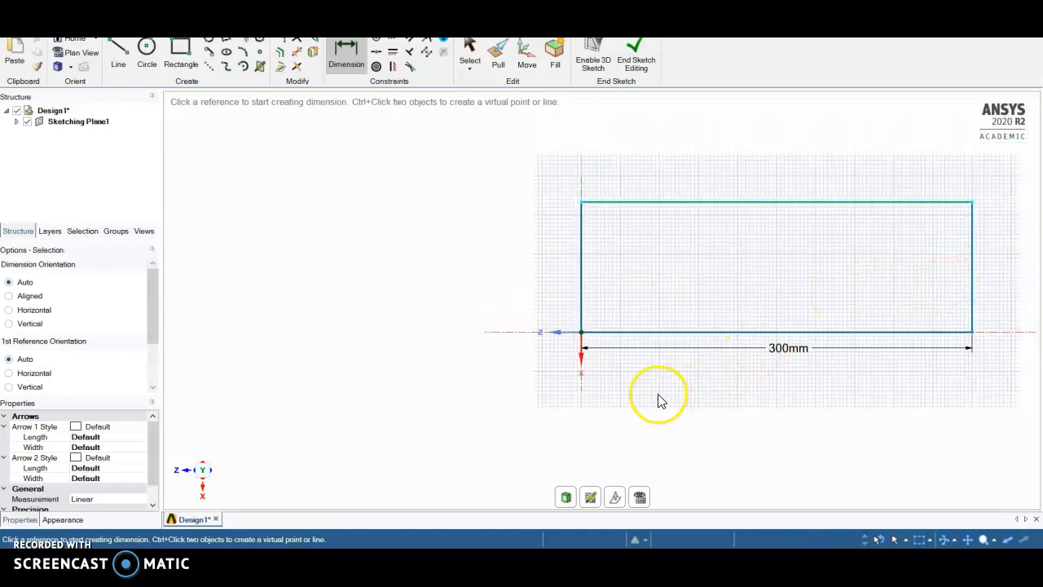
key(Escape)
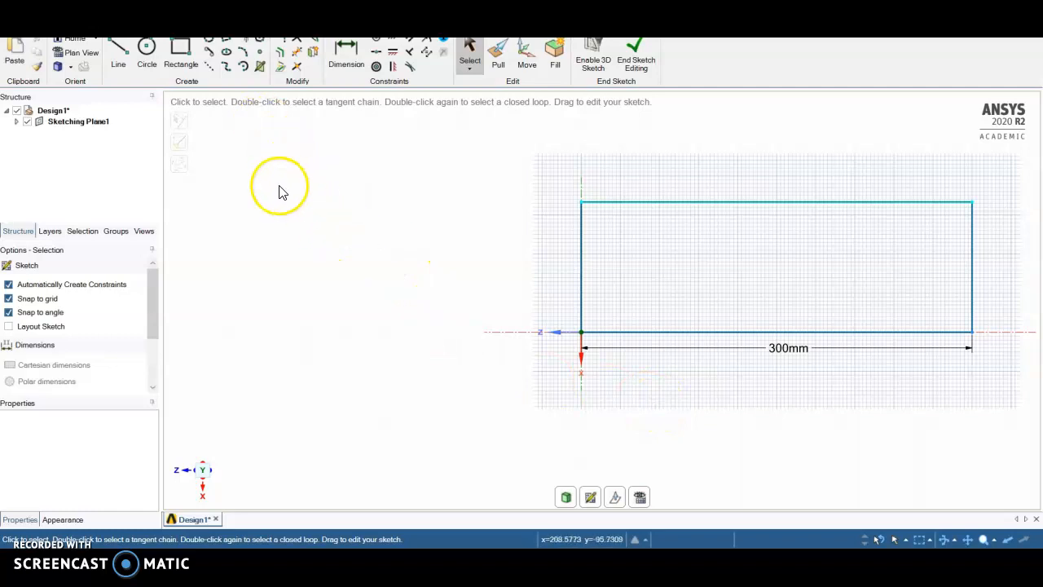
- Sketch a circle about 36 mm in diameter inside the rectangle, near its left end
click(148, 55)
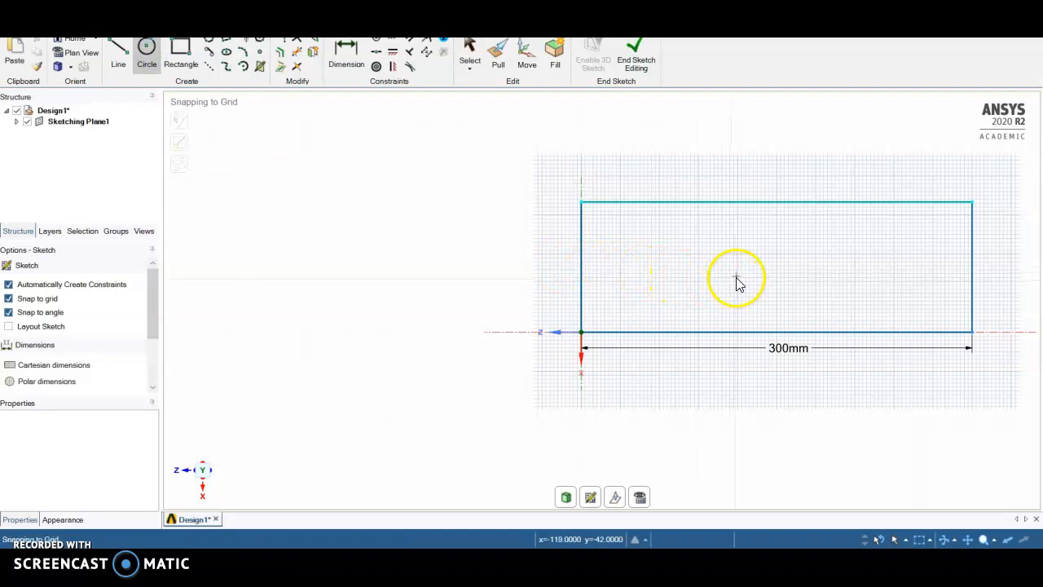
click(648, 269)
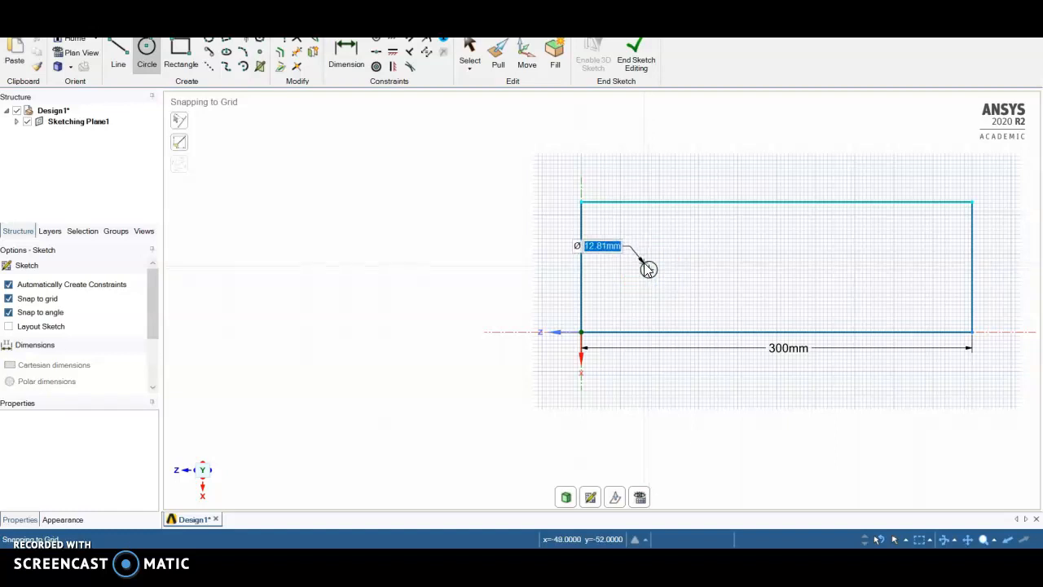
click(674, 270)
- Dimension the circle's diameter and try to enter a new value for it
click(346, 52)
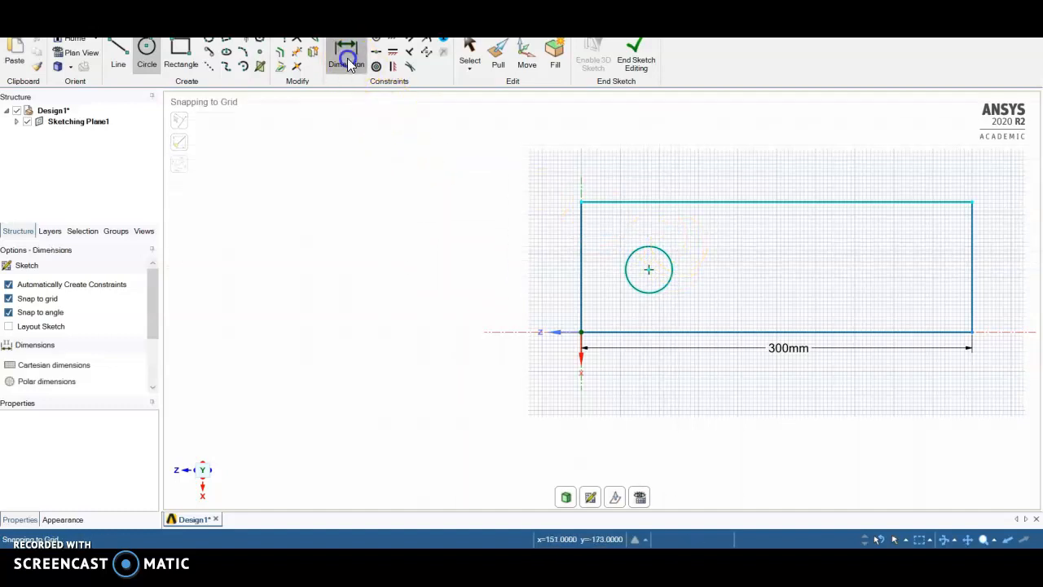
click(673, 266)
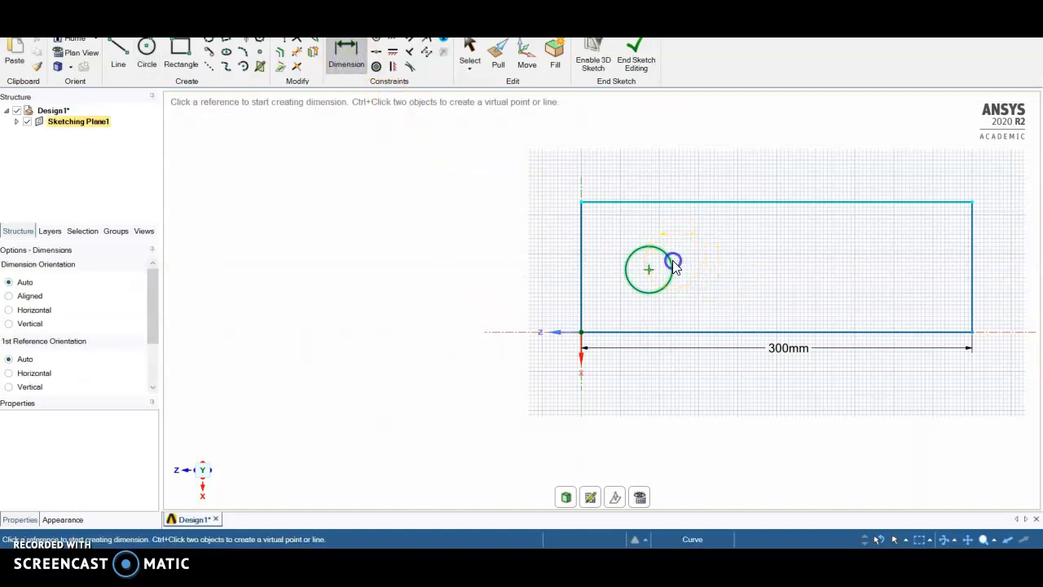
click(705, 252)
click(750, 253)
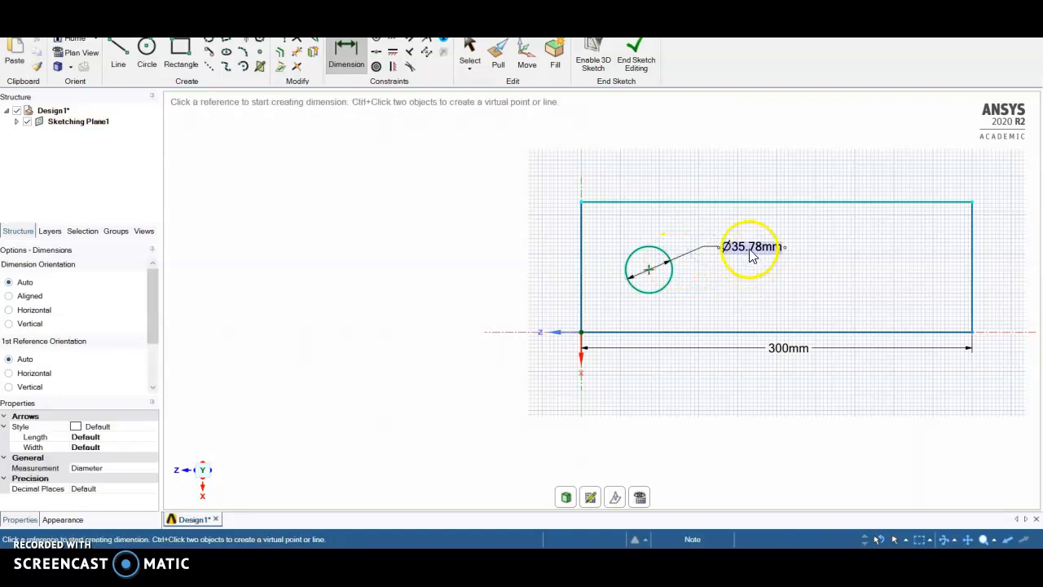
double_click(754, 253)
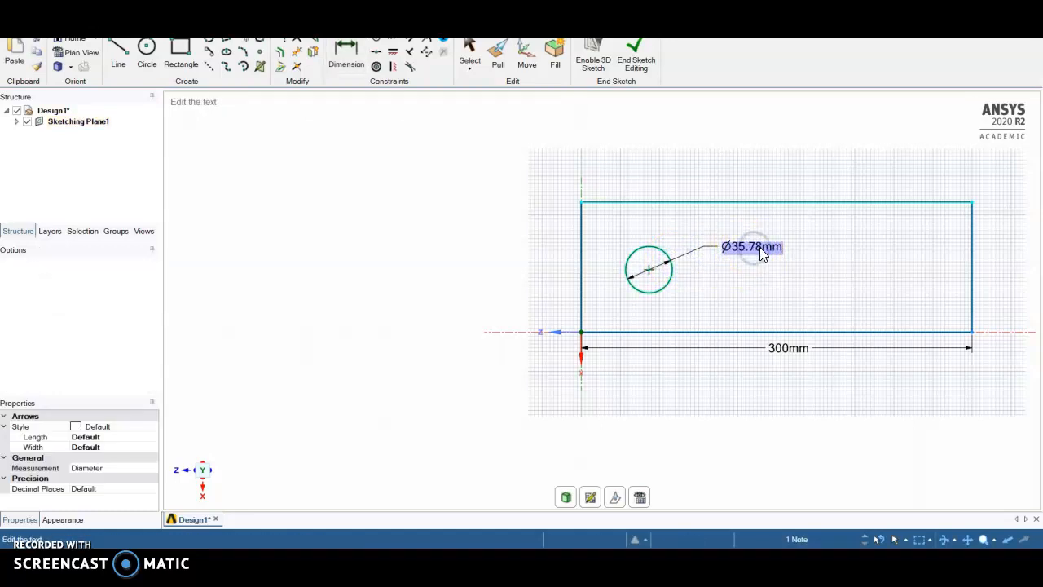
key(BackSpace)
key(BackSpace)
key(Escape)
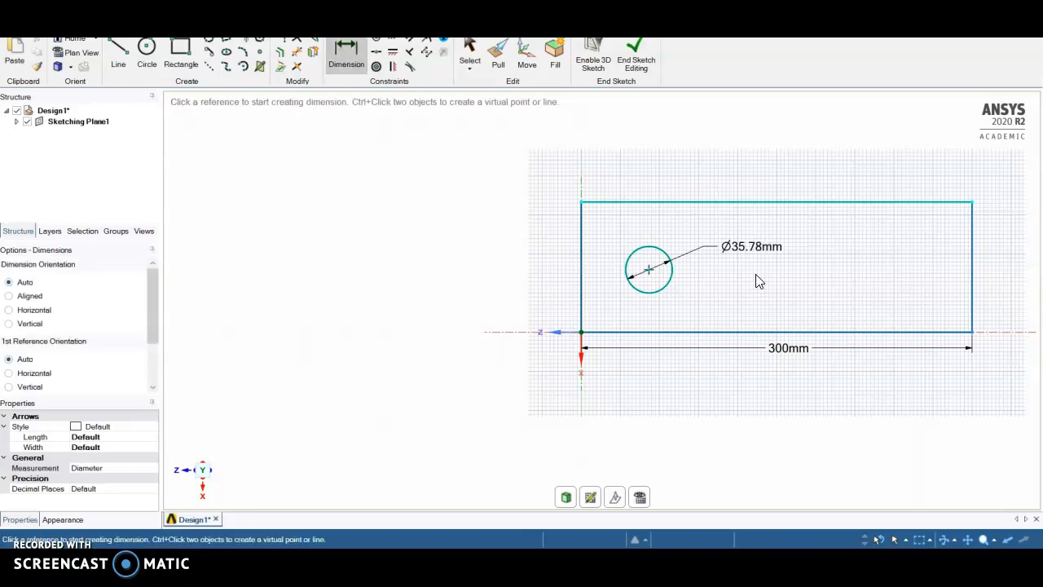
- Try again to edit the circle's diameter dimension, and delete the circle
click(761, 249)
click(763, 254)
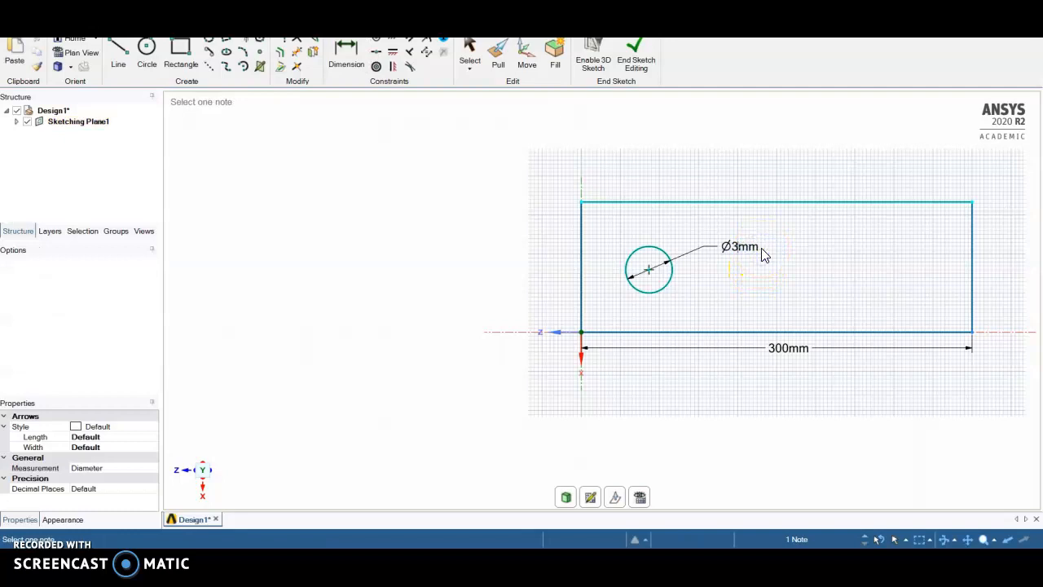
key(Escape)
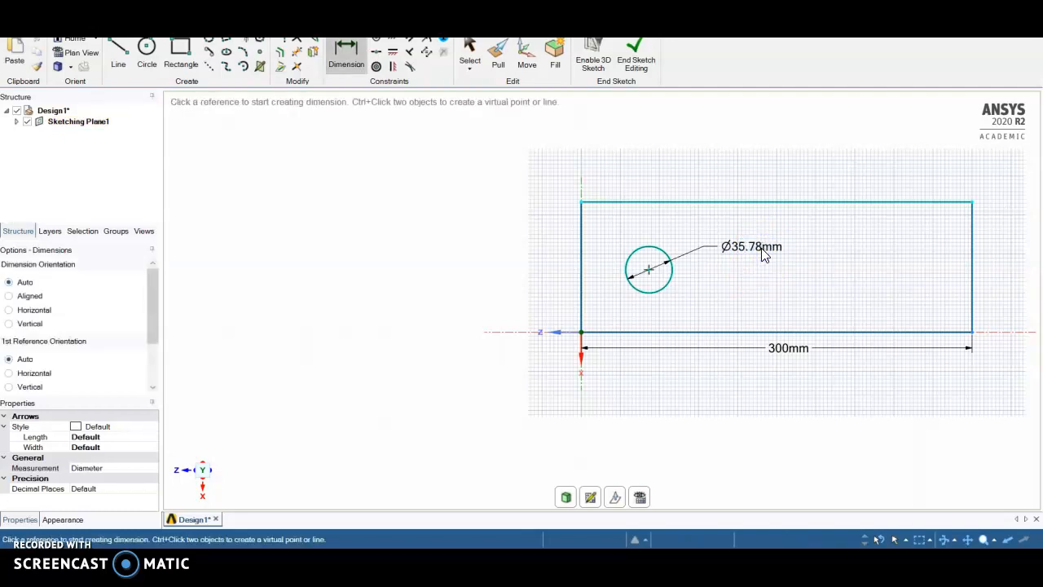
key(Escape)
click(654, 293)
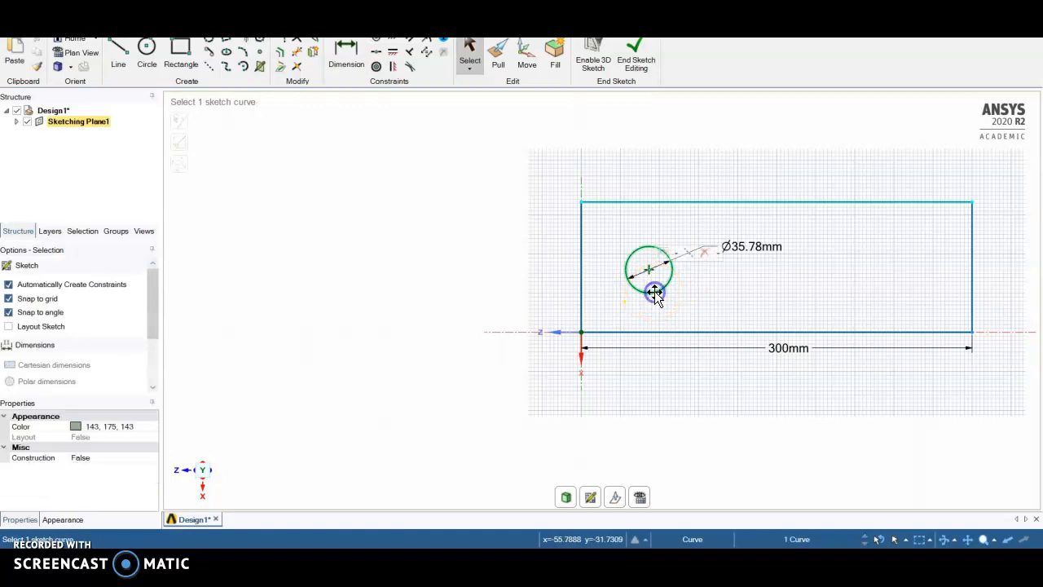
key(Delete)
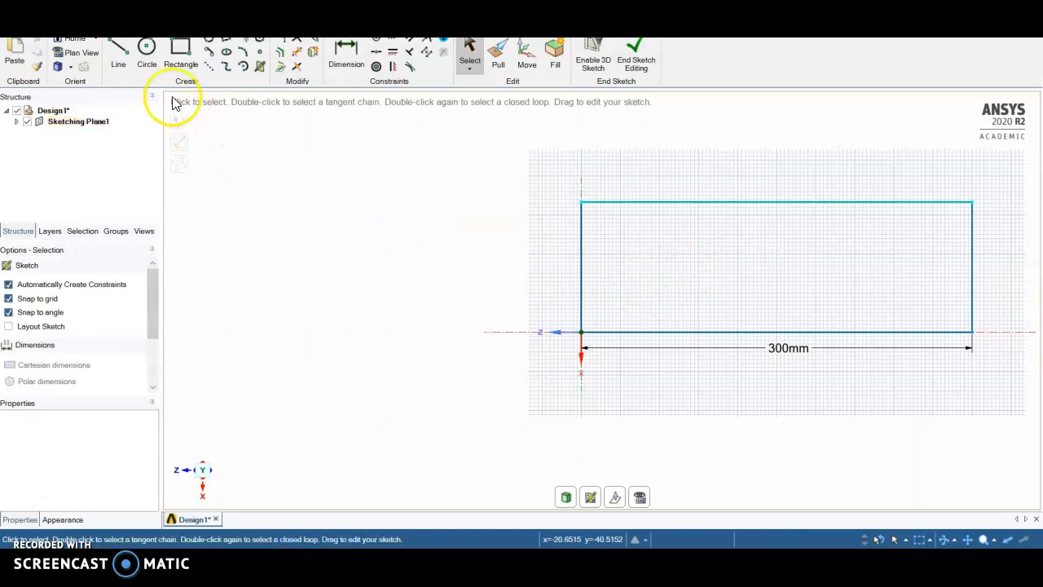
- Sketch a circle with a 30 mm diameter at about mid-height of the rectangle, near its left end
click(145, 49)
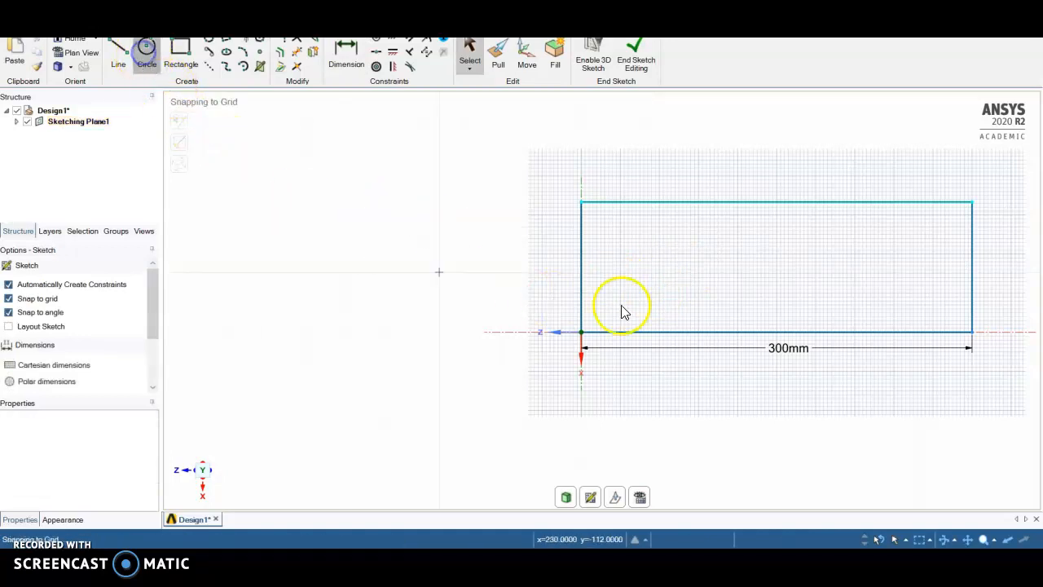
click(644, 271)
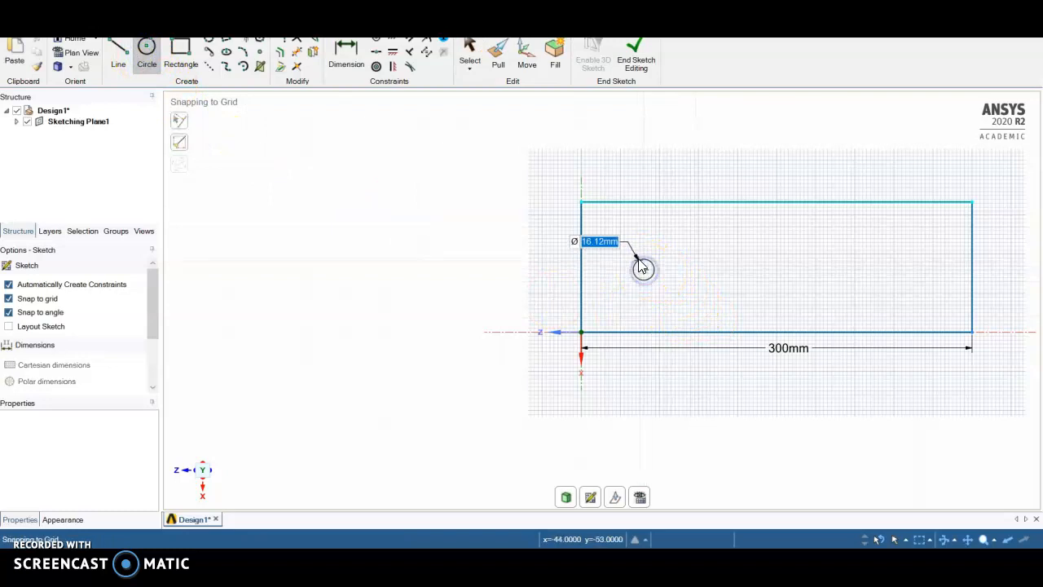
text(30)
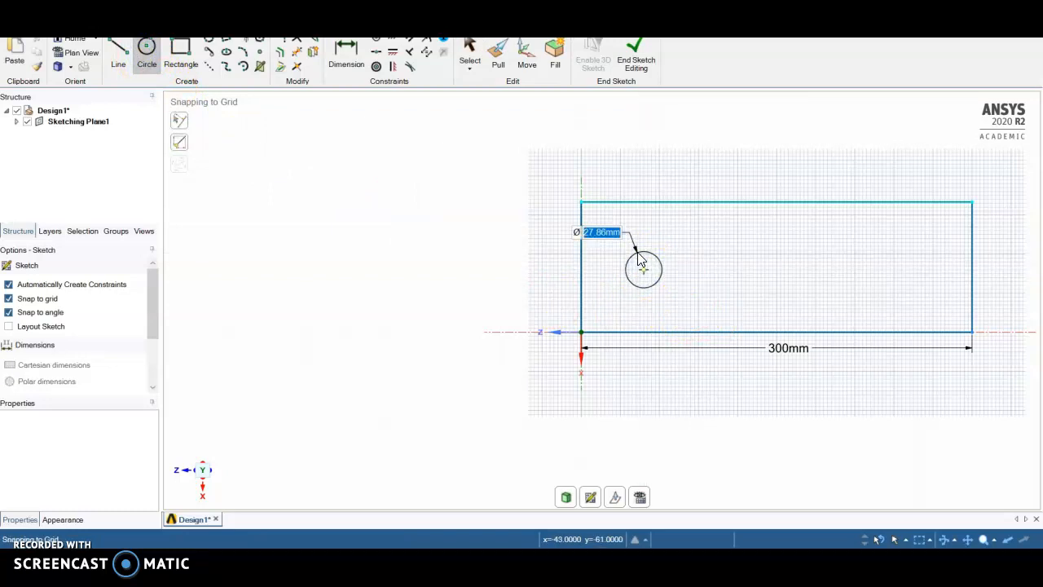
key(Return)
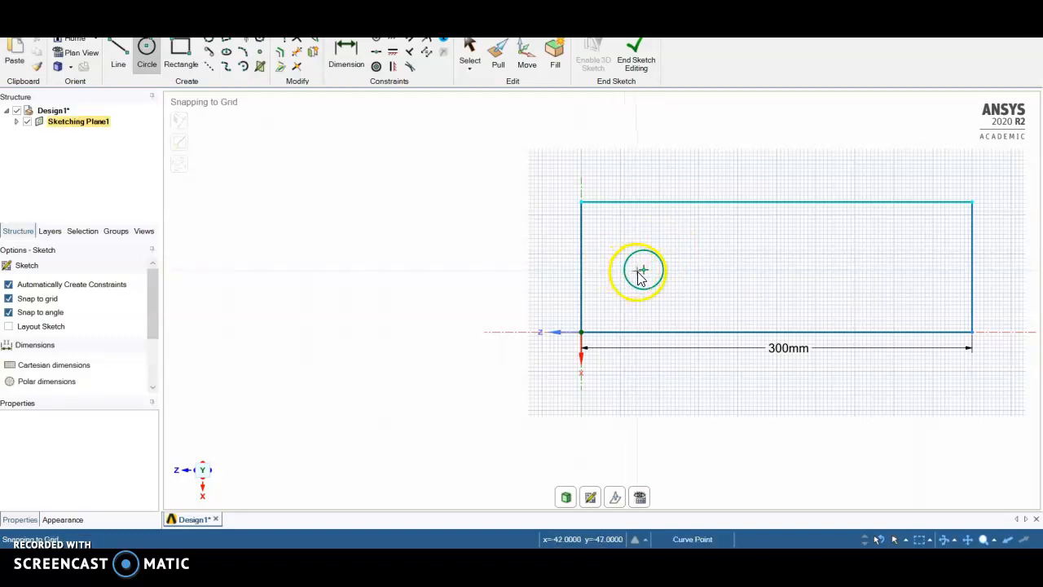
- Dimension the circle's centre from the rectangle's lower edge and set the distance to 50 mm
click(347, 51)
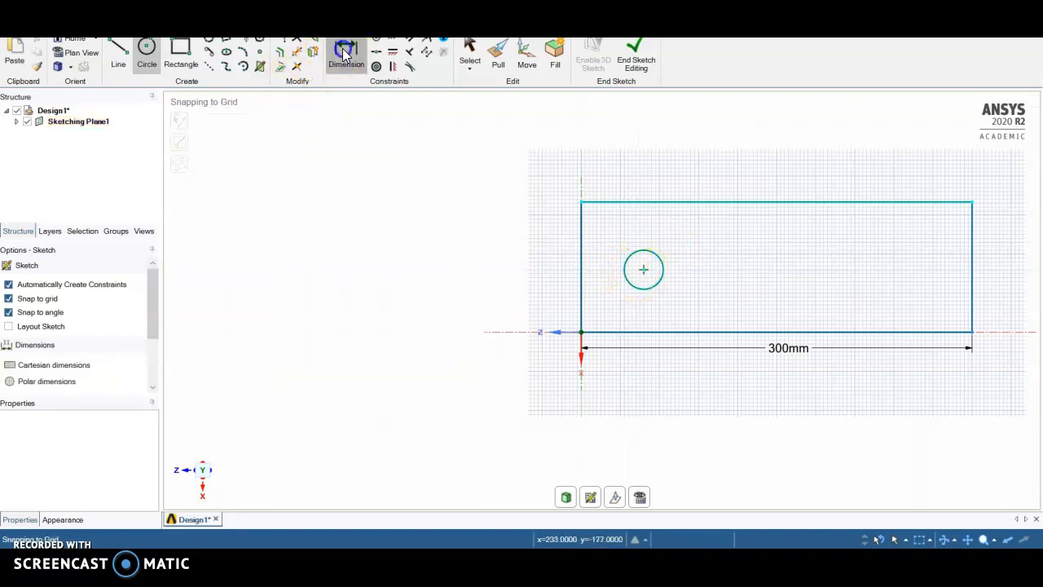
click(644, 269)
click(647, 332)
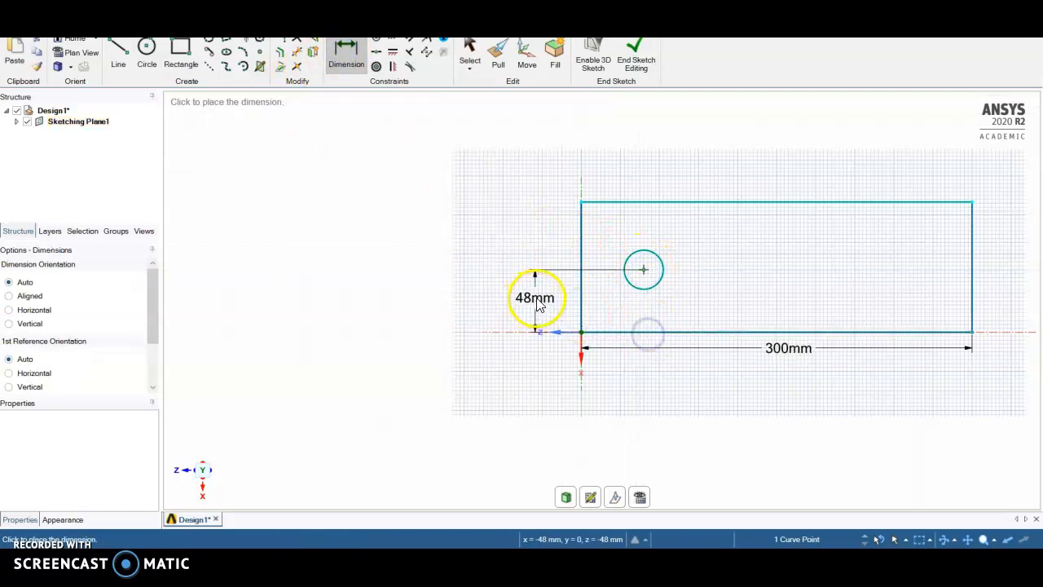
click(538, 301)
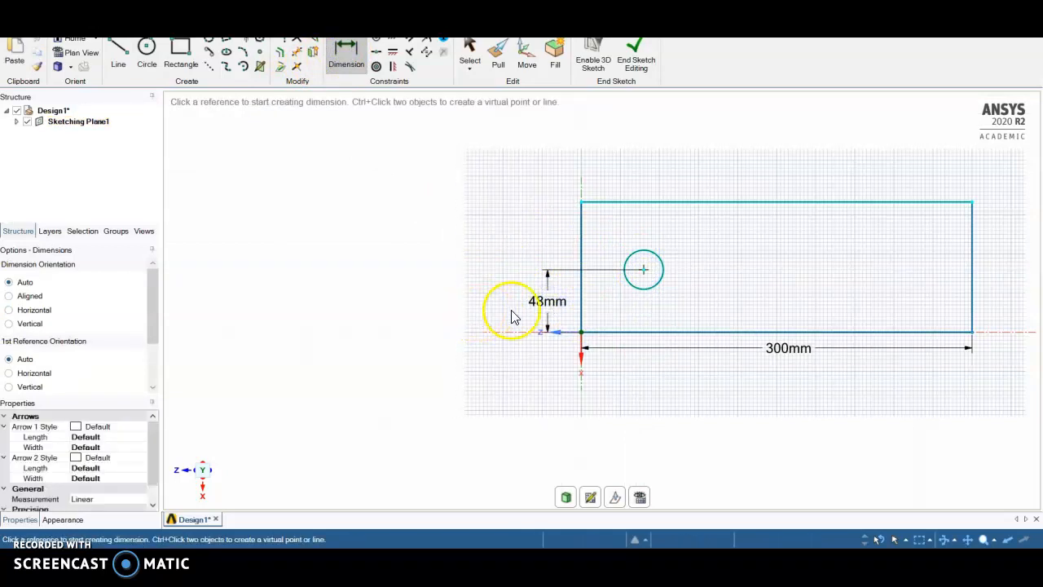
click(545, 306)
click(543, 303)
key(BackSpace)
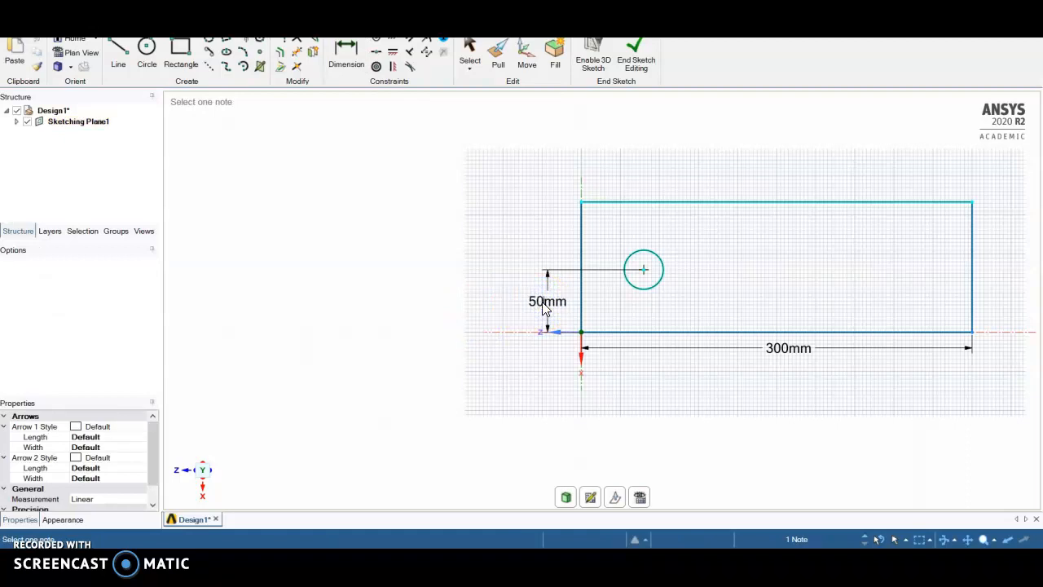
key(Return)
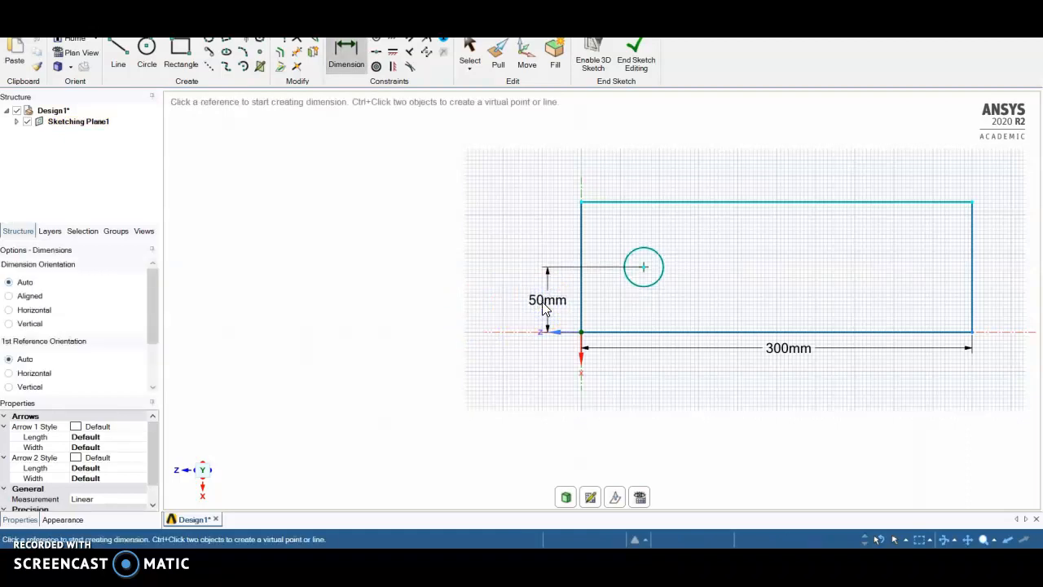
- Dimension the circle's centre from the rectangle's left edge and set the distance to 50 mm
click(643, 268)
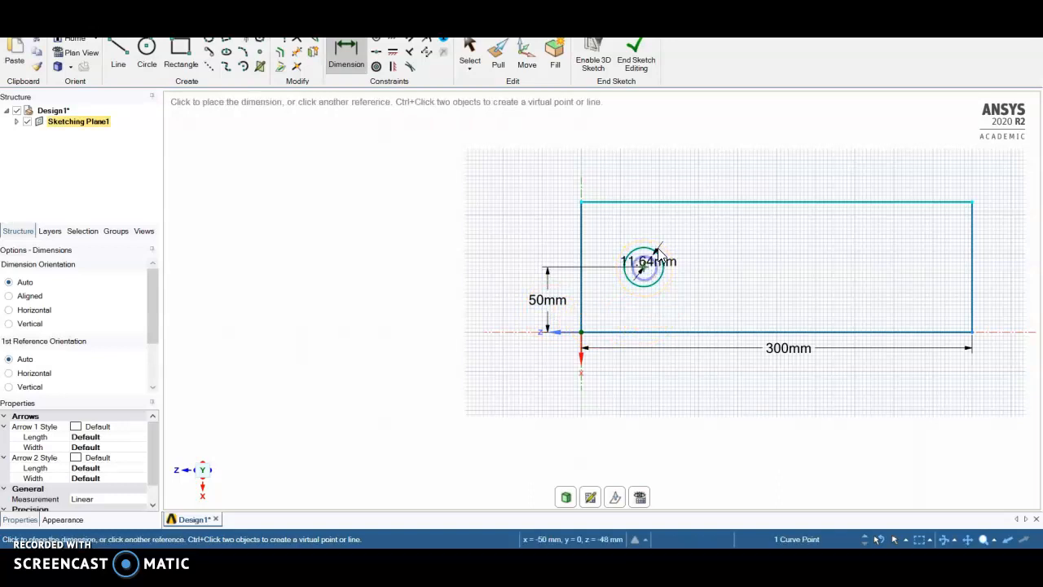
click(581, 237)
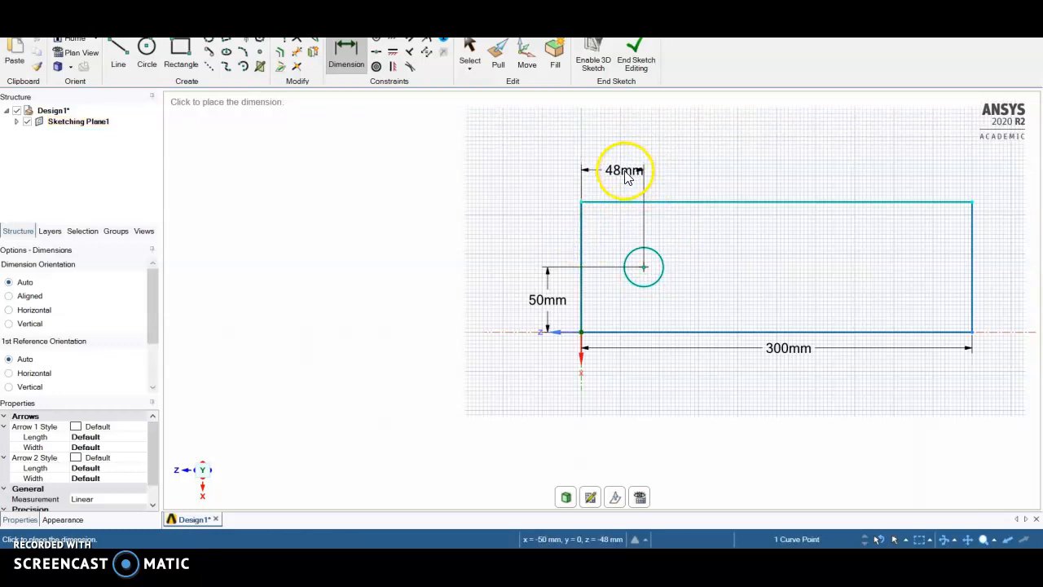
click(625, 173)
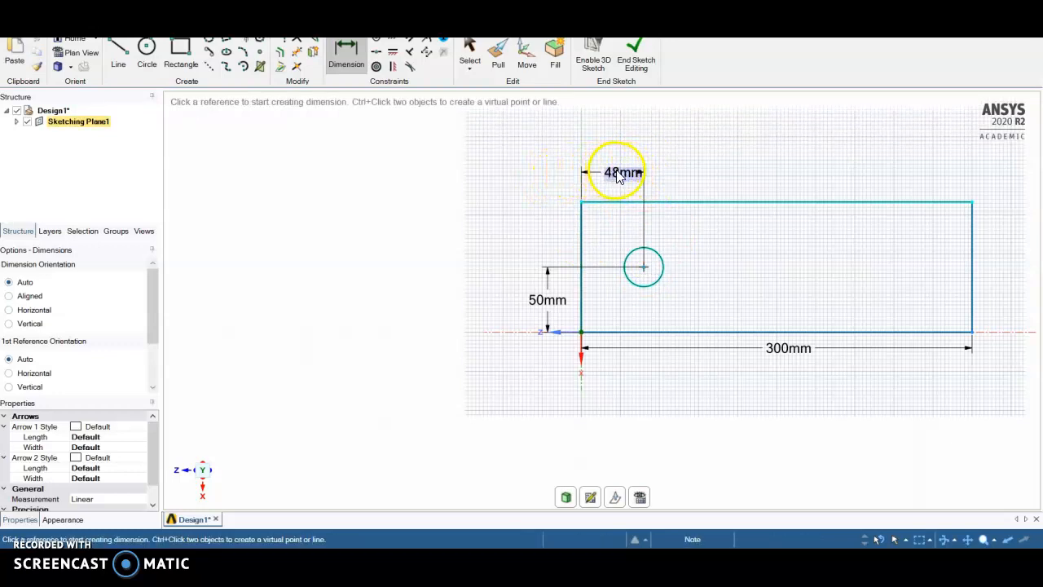
double_click(618, 173)
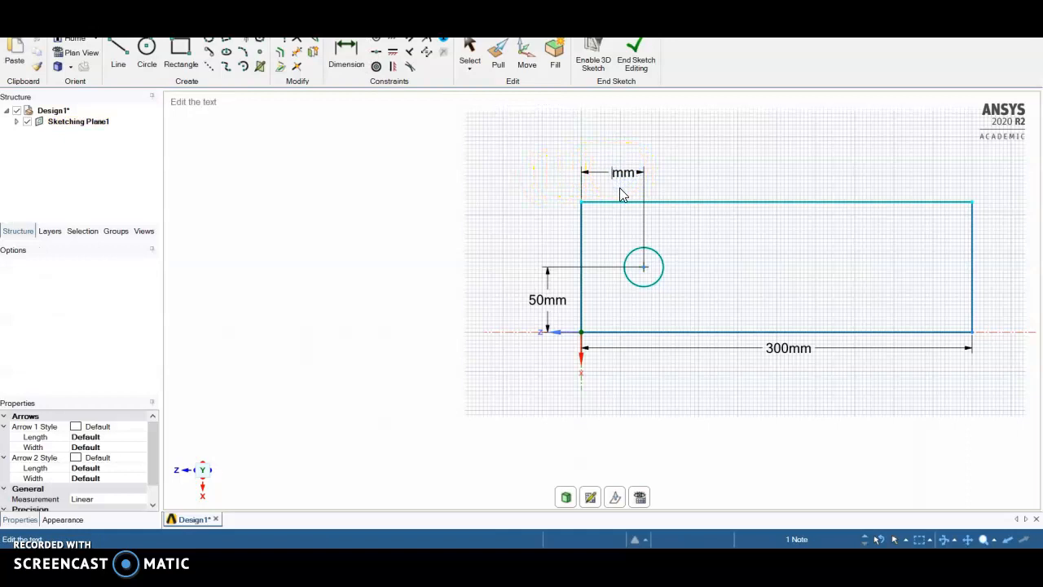
key(Return)
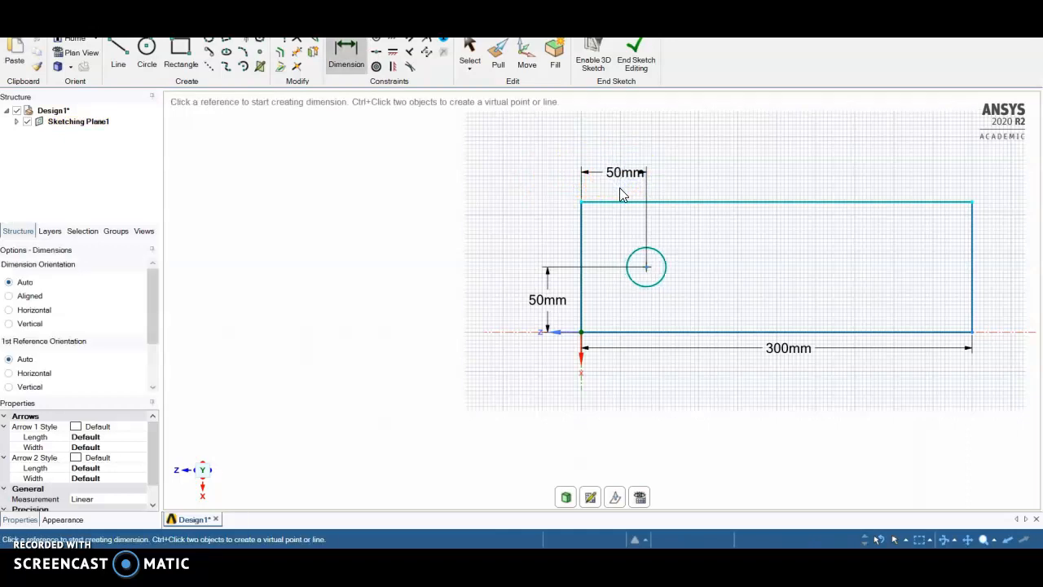
key(Escape)
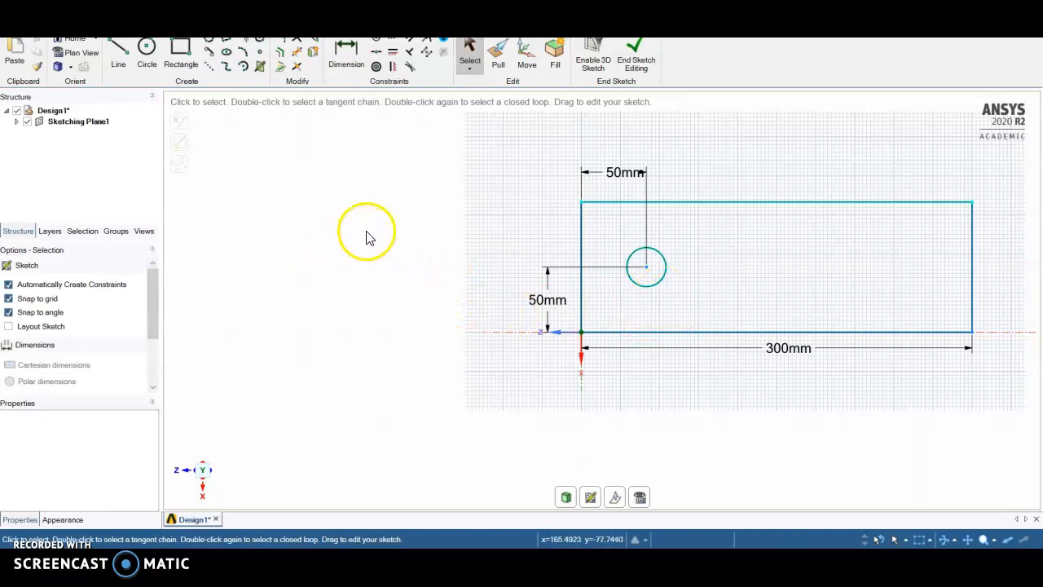
- Switch from sketching to the Pull tool to turn the closed sketch into a surface, then leave the tool
click(496, 59)
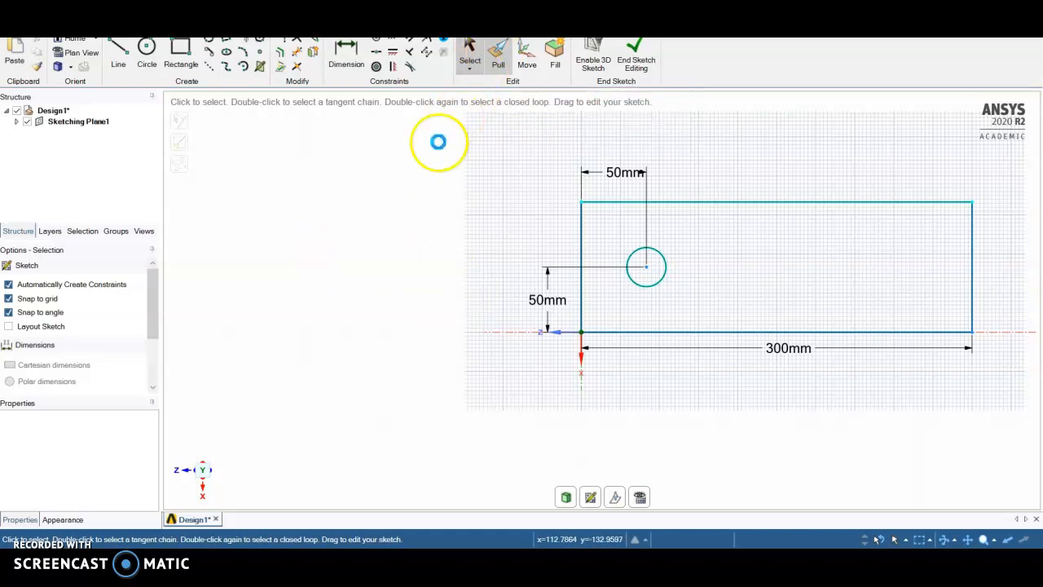
click(743, 283)
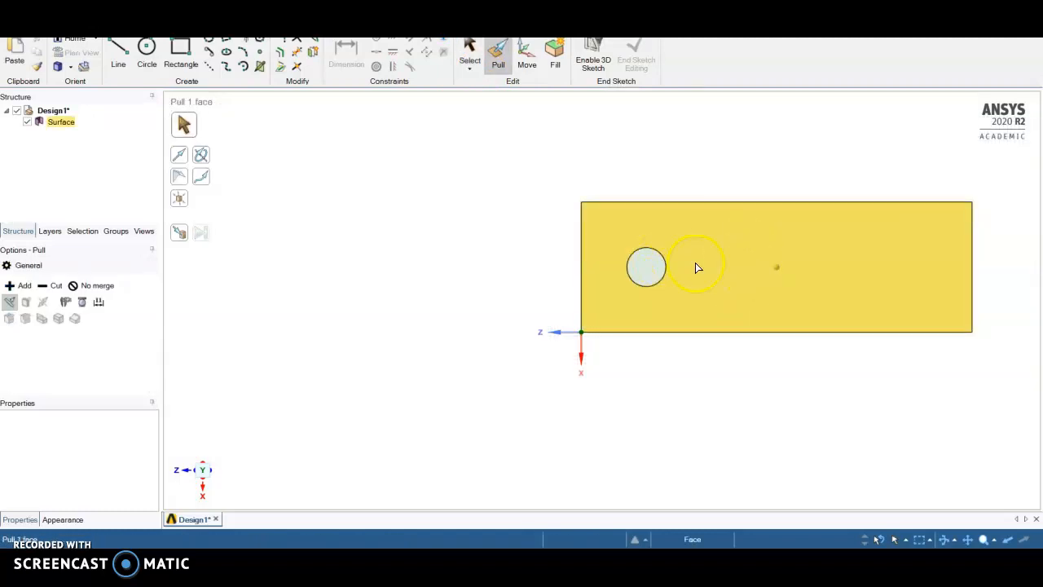
key(Escape)
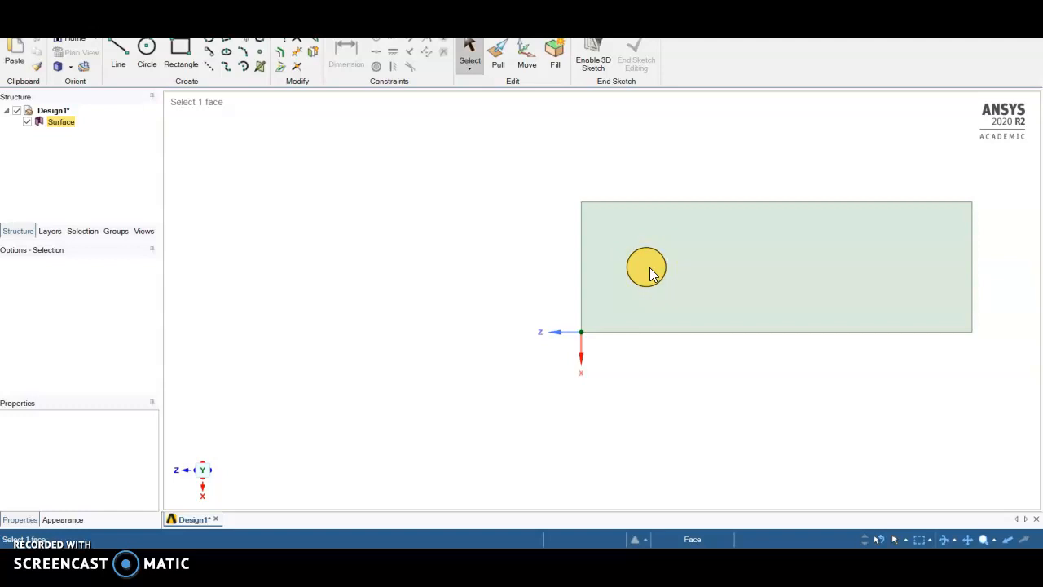
click(619, 281)
click(644, 272)
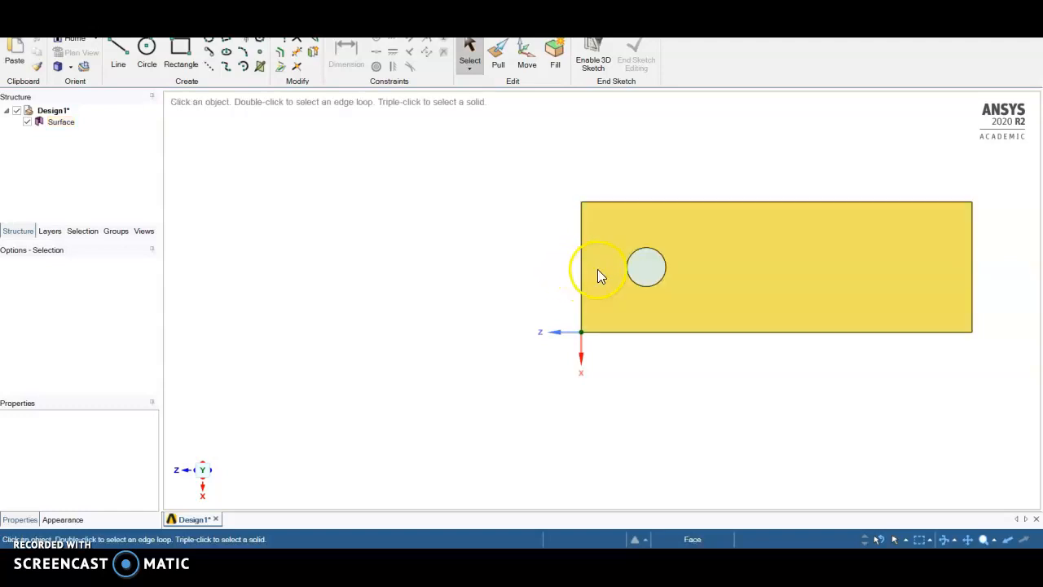
click(1012, 279)
click(651, 270)
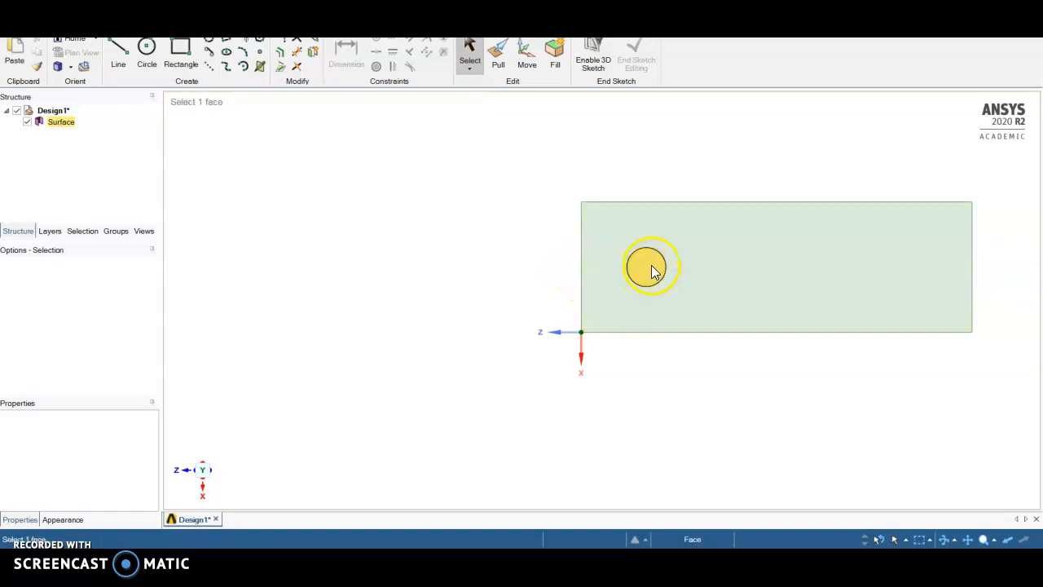
click(573, 275)
click(619, 268)
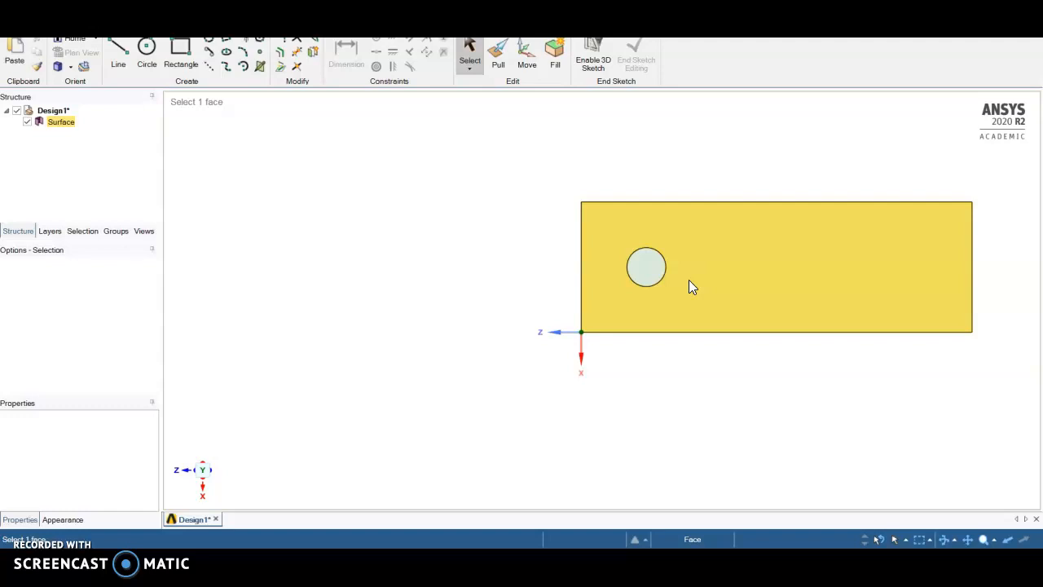
click(644, 269)
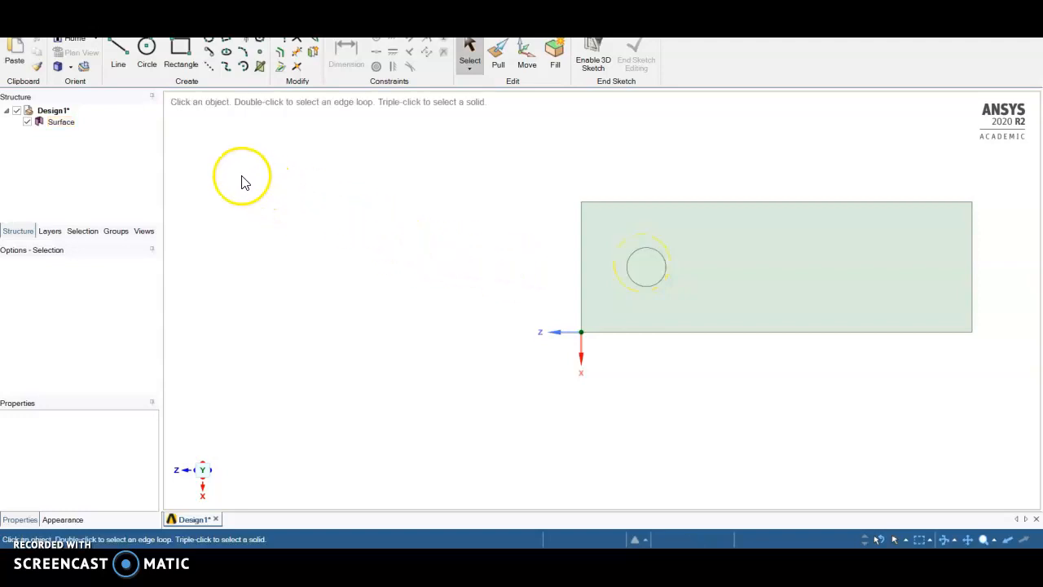
- Detach the circular face from the rectangular surface as a separate surface and delete it, leaving a hole
click(639, 269)
right_click(640, 269)
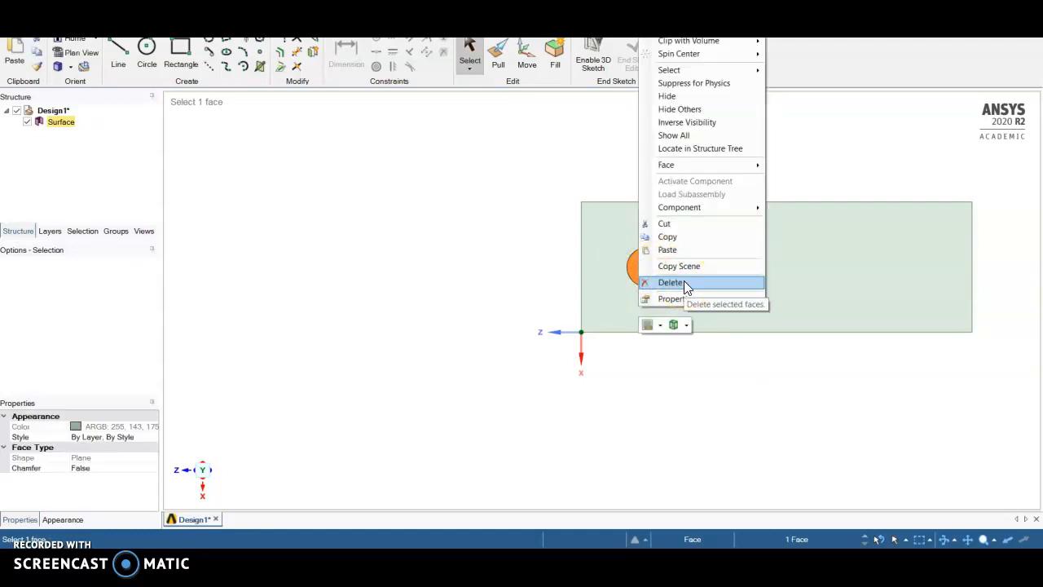
click(709, 26)
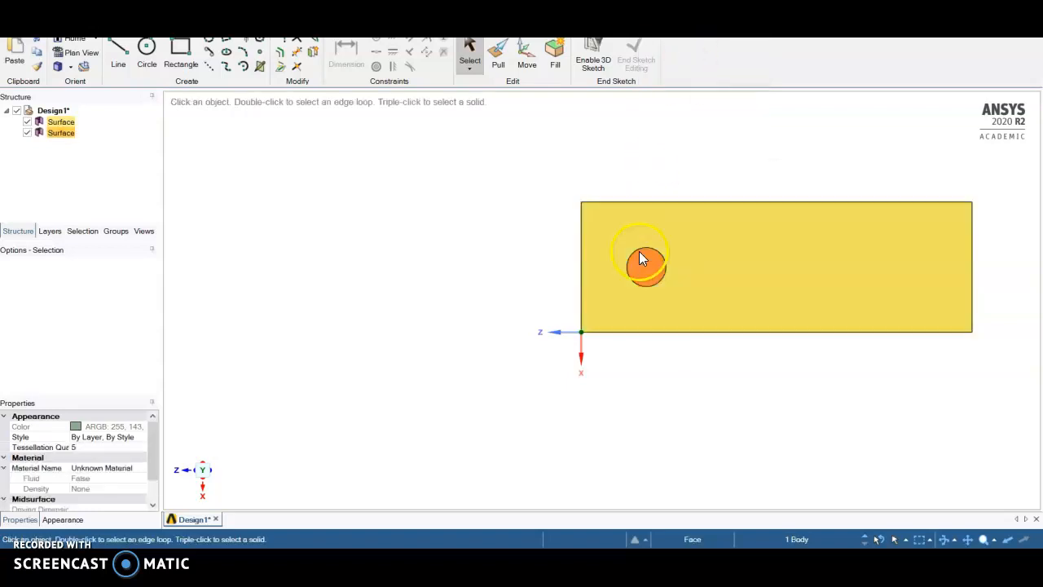
right_click(642, 262)
click(682, 296)
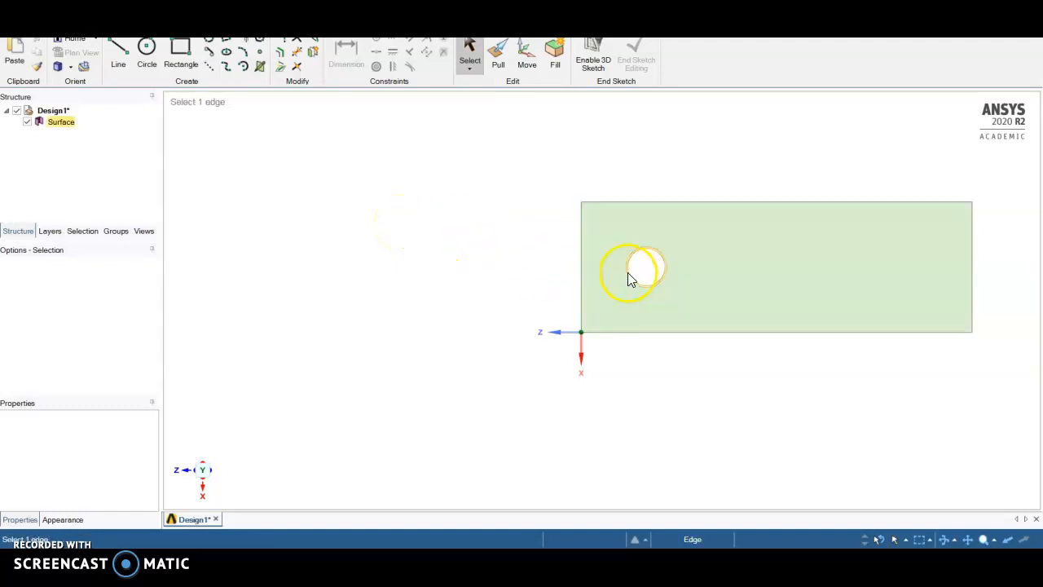
click(626, 275)
click(645, 265)
click(628, 267)
click(652, 255)
click(622, 243)
click(645, 263)
click(615, 281)
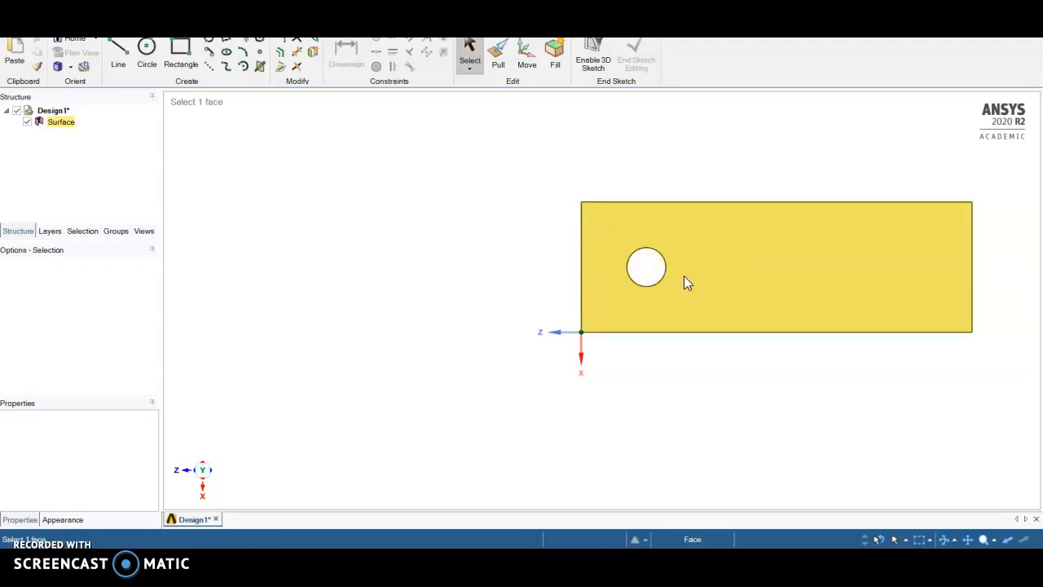
click(522, 277)
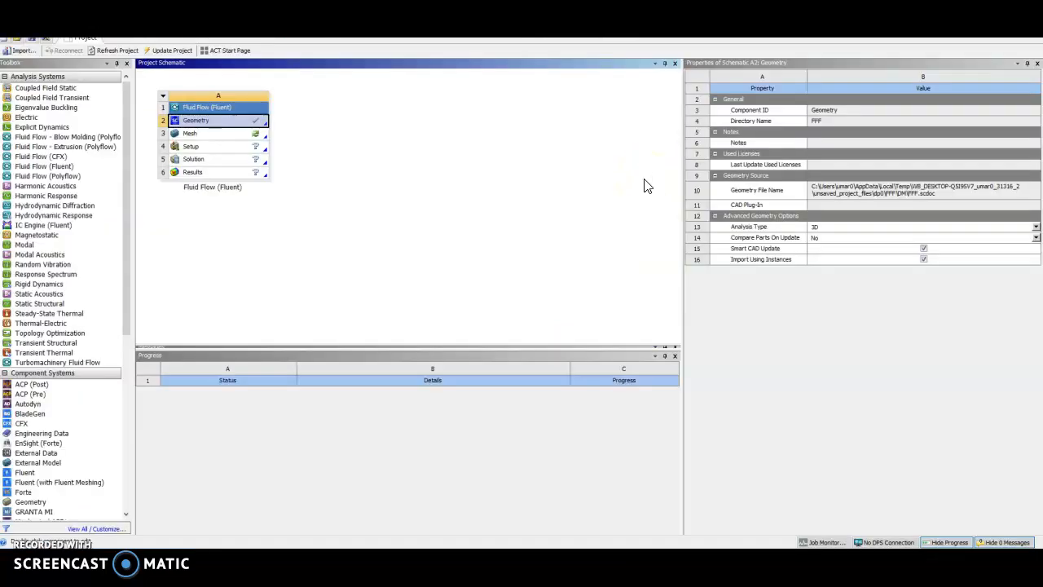
- Open the Fluent system's Mesh cell from Workbench and view the surface face-on along the Y axis
click(215, 135)
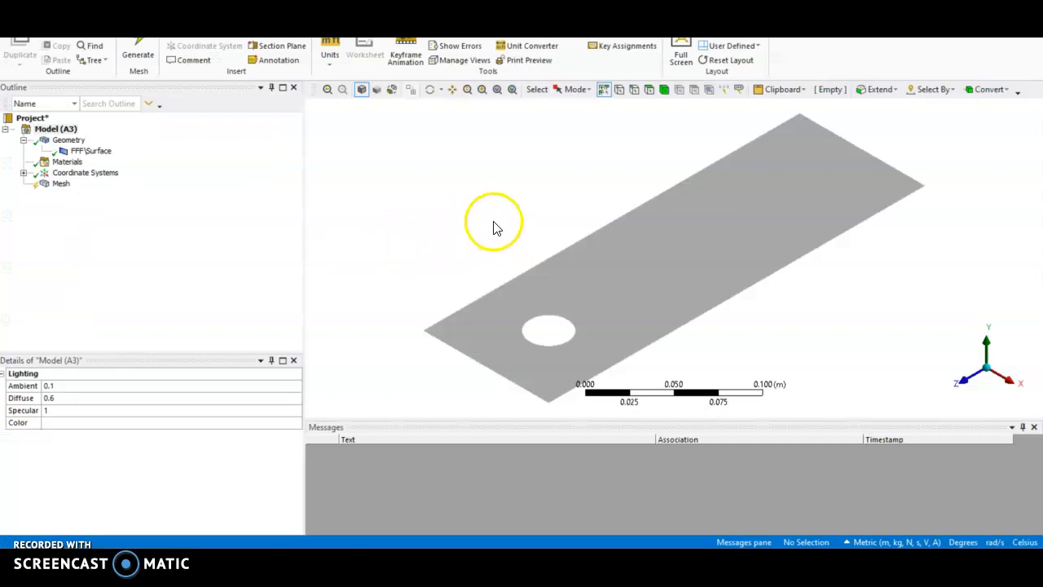
mouse_move(478, 233)
middle_down()
mouse_move(507, 191)
mouse_move(470, 223)
middle_up()
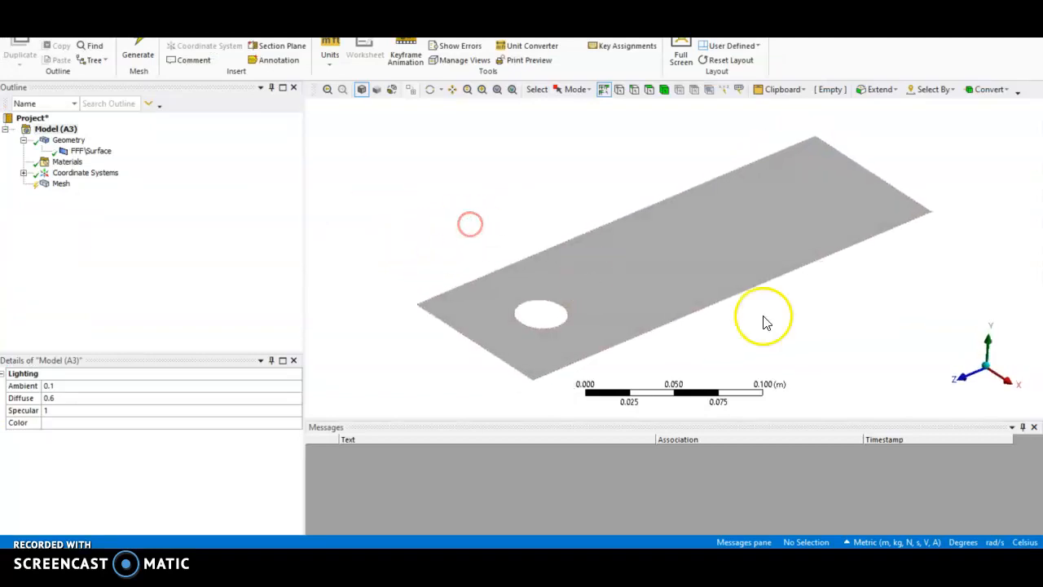
click(988, 336)
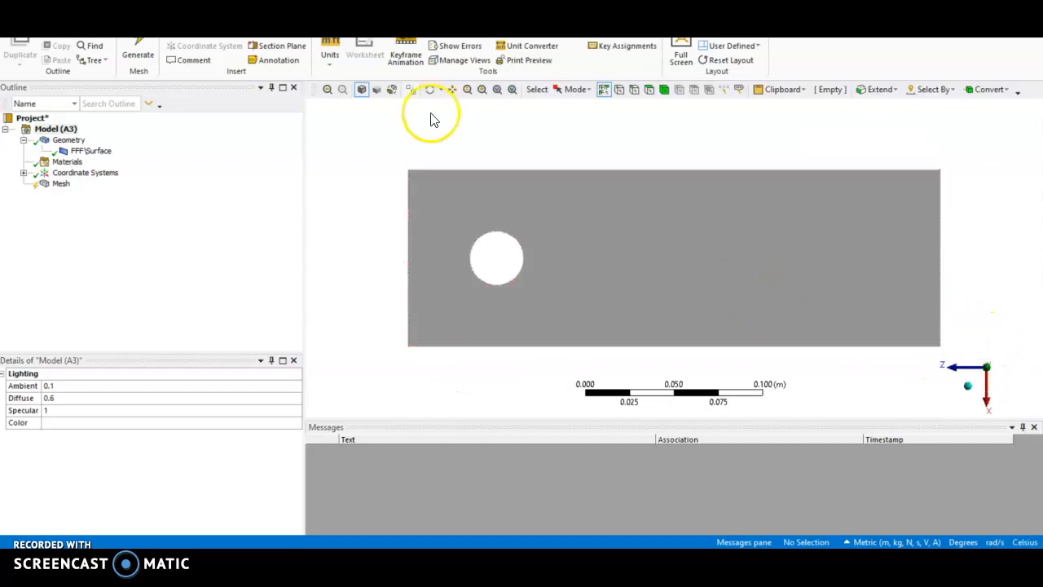
click(85, 152)
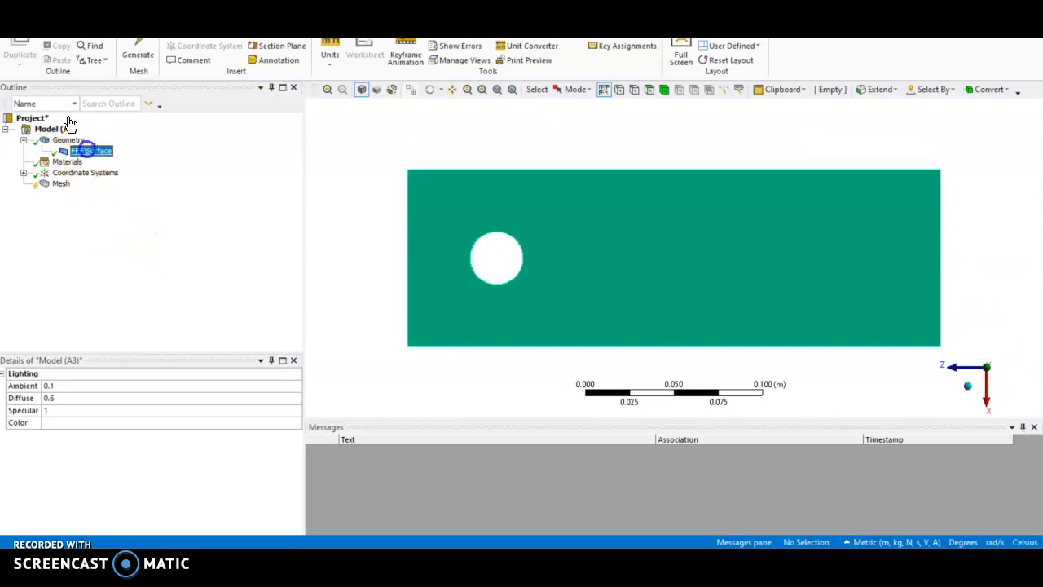
click(69, 162)
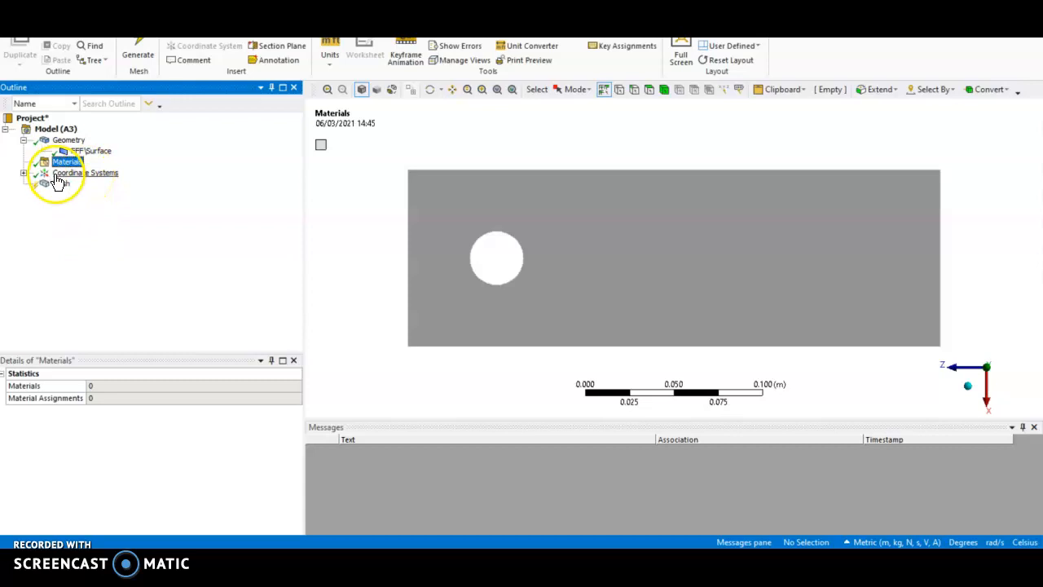
- Generate the mesh of the surface with the default element size
click(61, 184)
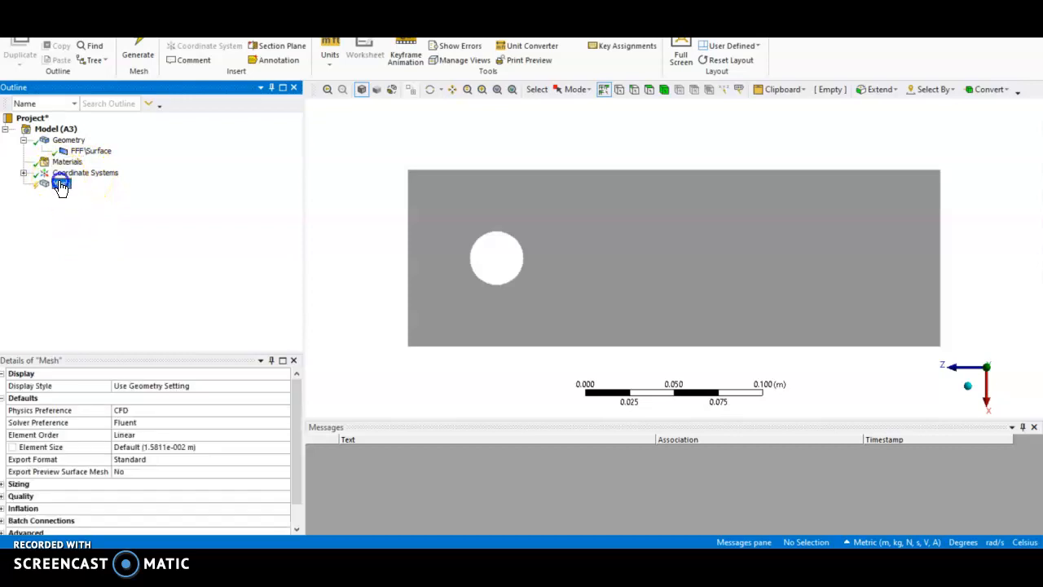
click(135, 55)
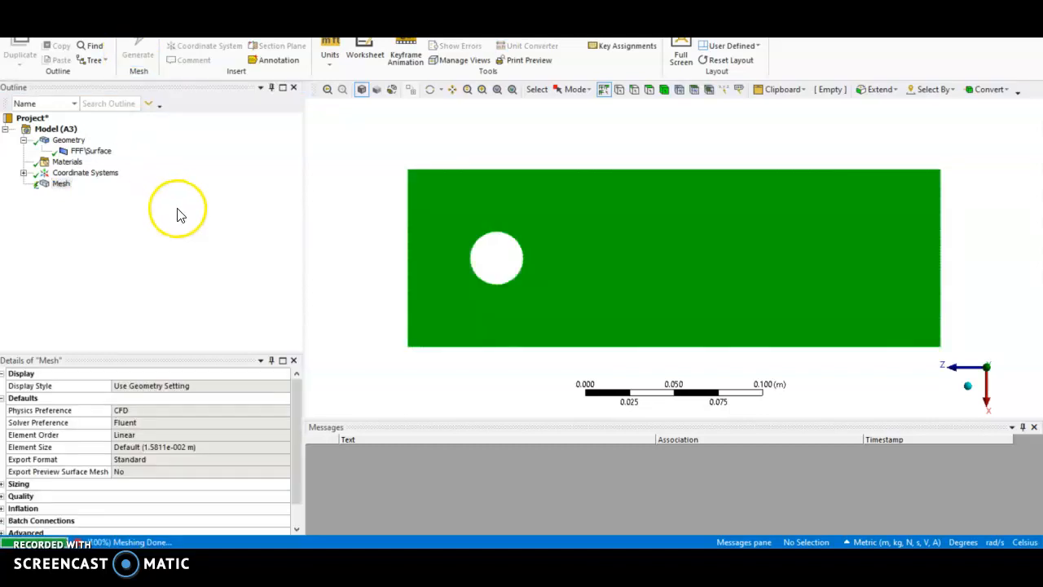
click(606, 245)
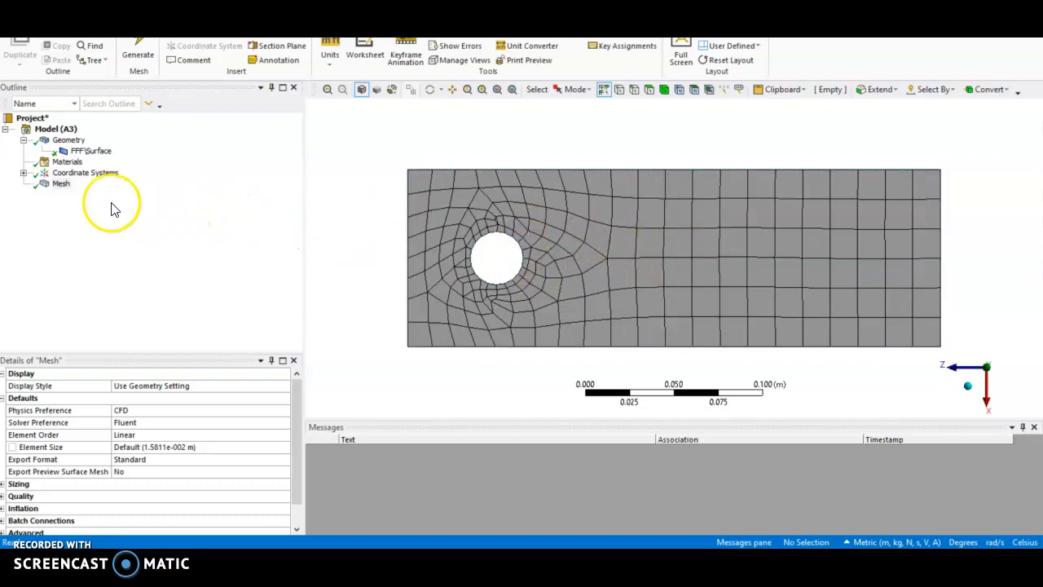
- Insert a Sizing control under the mesh and scope it to the circular edge of the hole
click(62, 184)
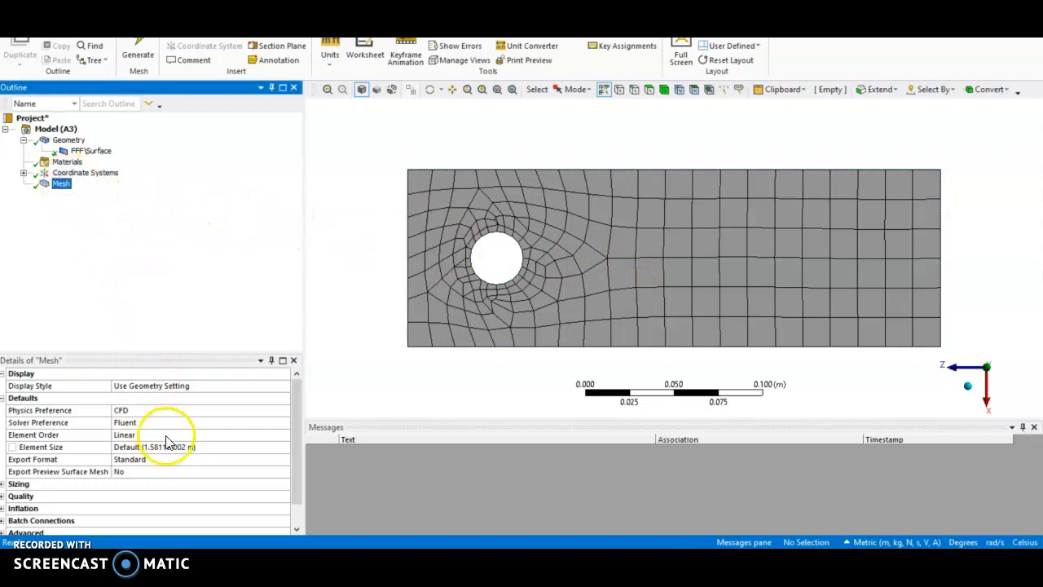
right_click(64, 192)
mouse_move(138, 190)
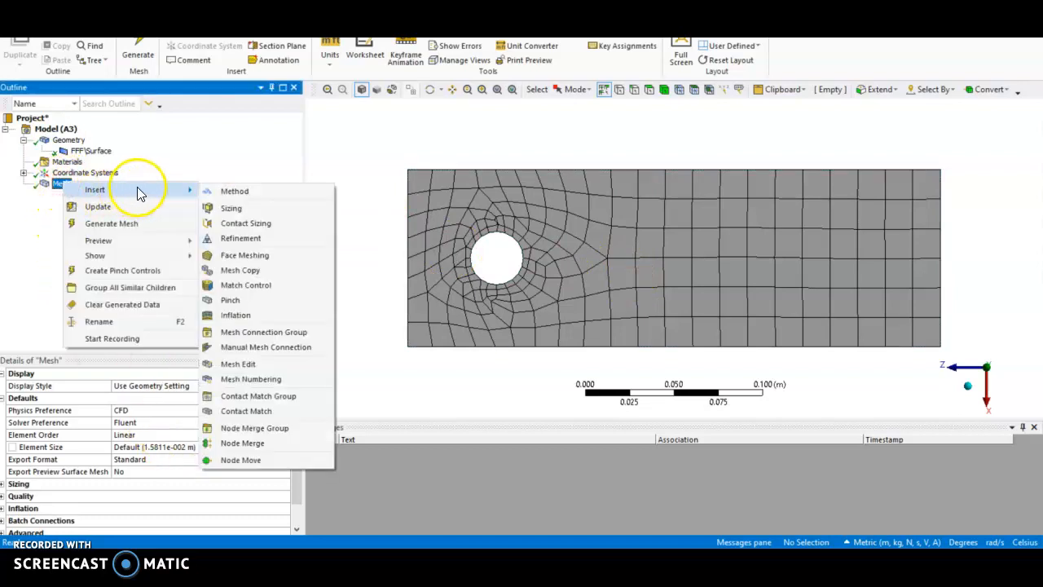
click(261, 209)
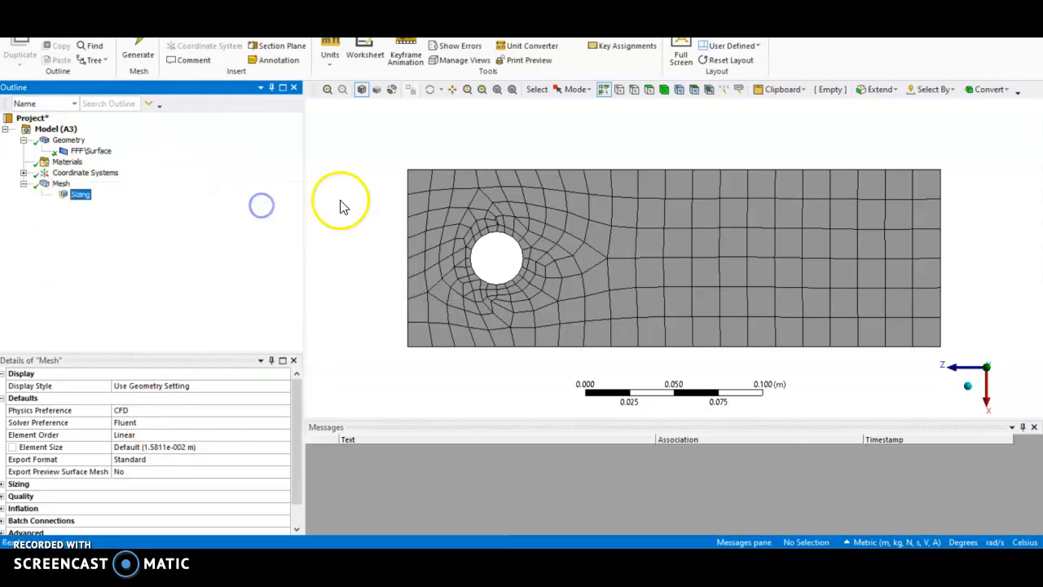
click(483, 237)
click(130, 398)
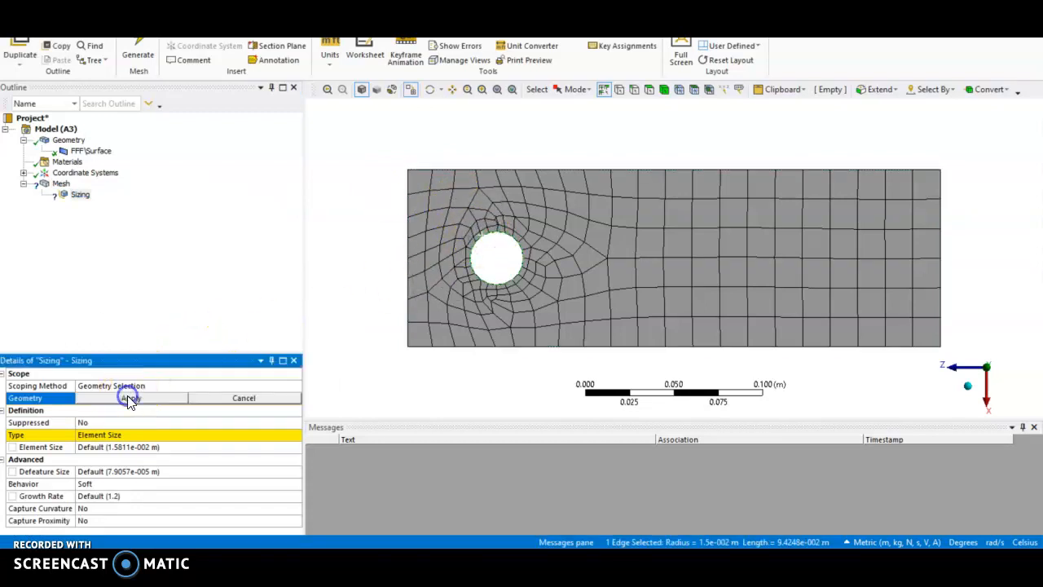
- Confirm the hole's edge as the sizing geometry, set the edge's element size to 0.001 m, and regenerate the mesh
click(128, 397)
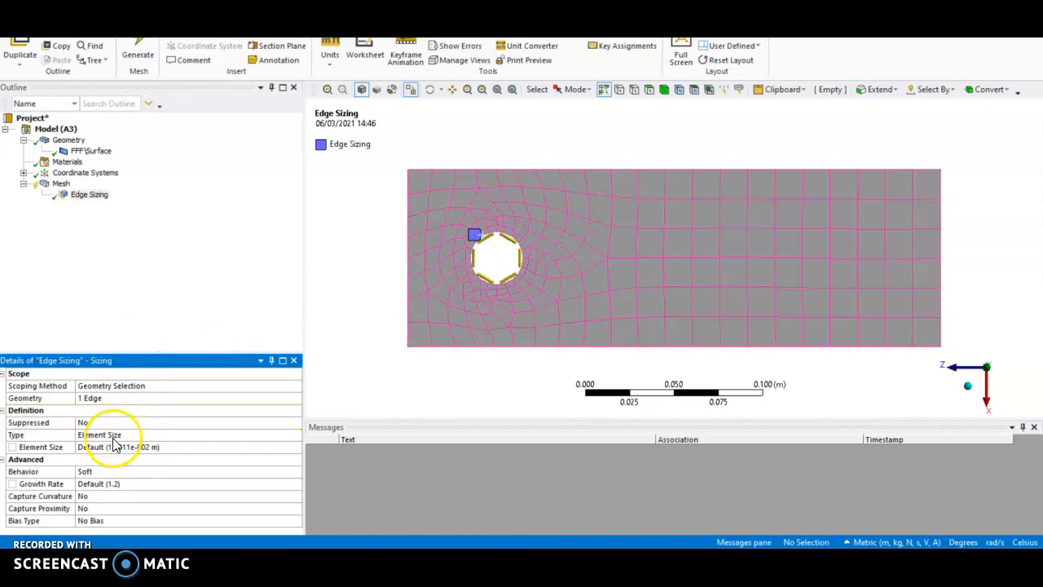
click(140, 52)
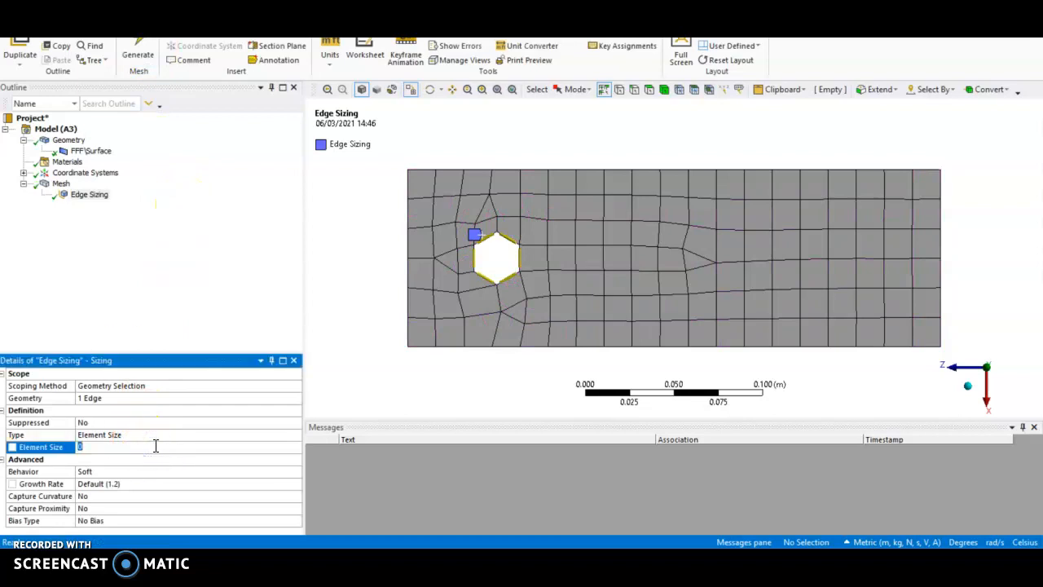
text(1)
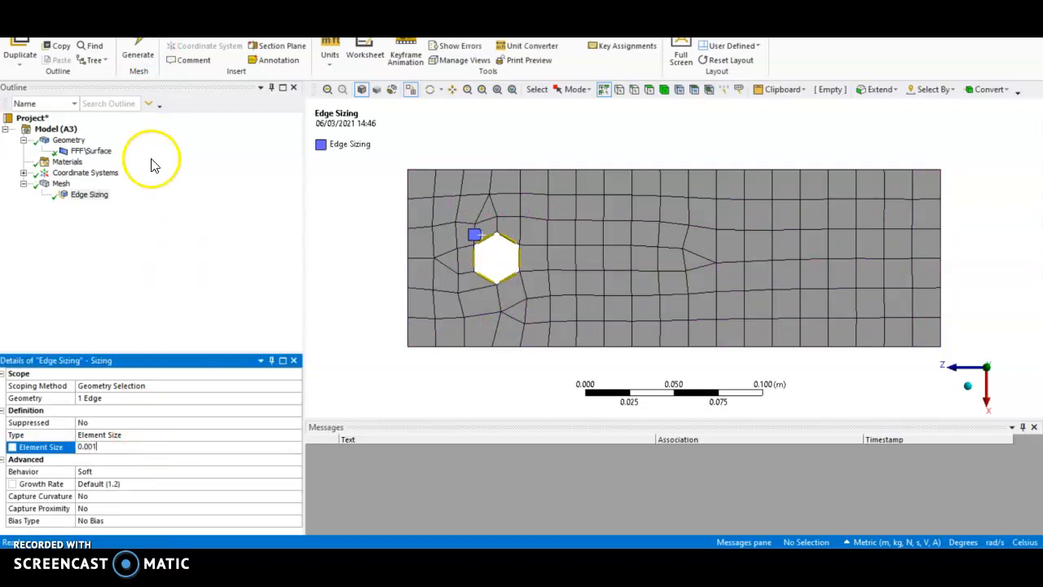
click(137, 54)
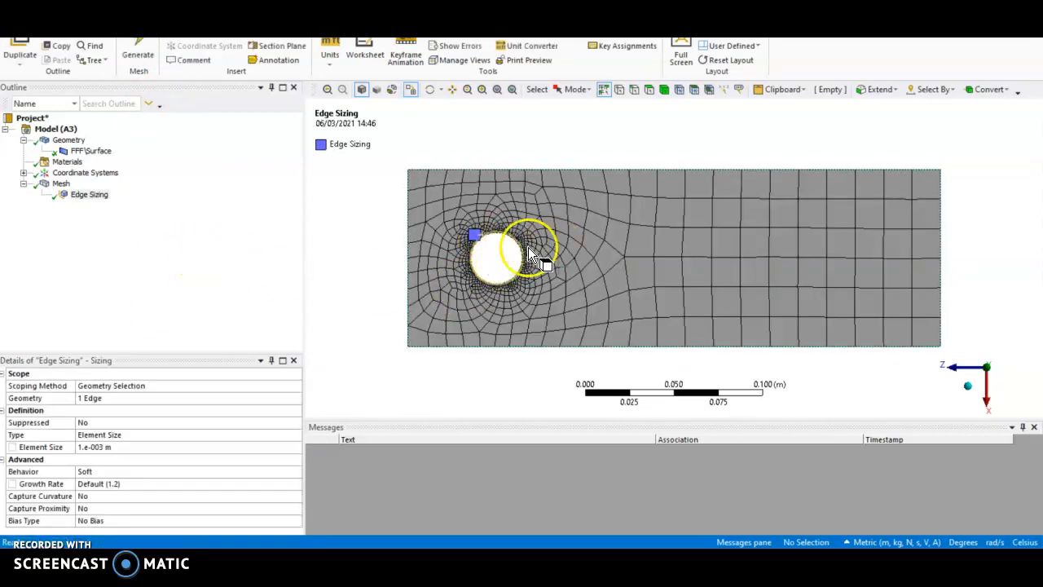
- Insert an Inflation control under the mesh, scope it to the rectangular face around the hole, and regenerate the mesh
click(62, 184)
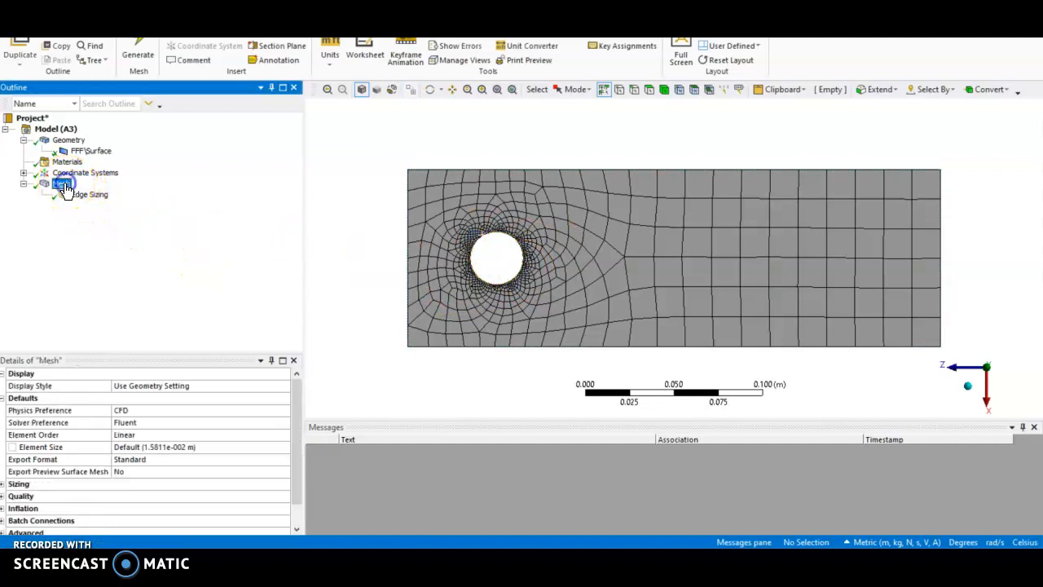
right_click(64, 188)
mouse_move(163, 193)
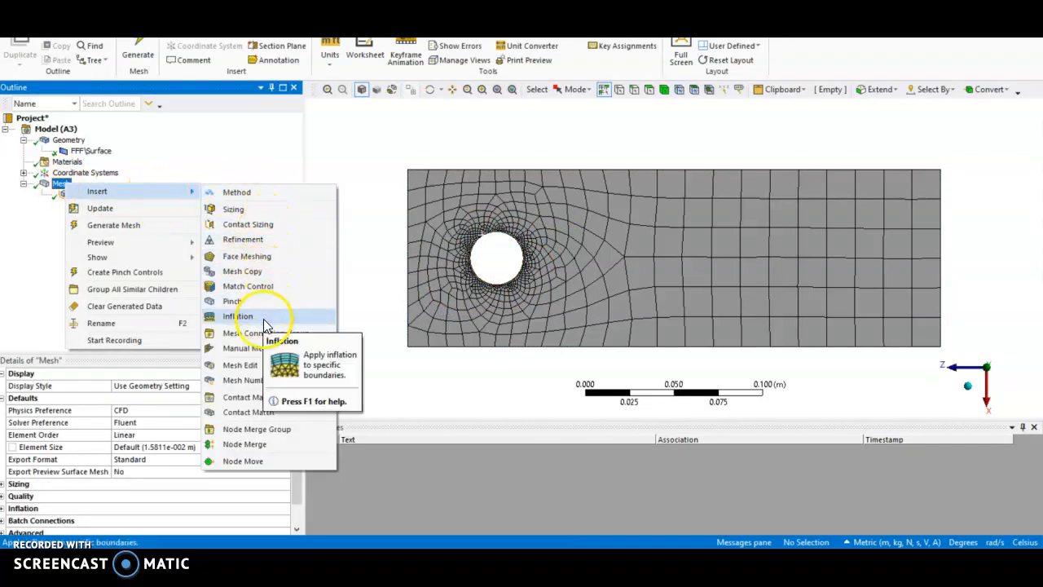
click(238, 316)
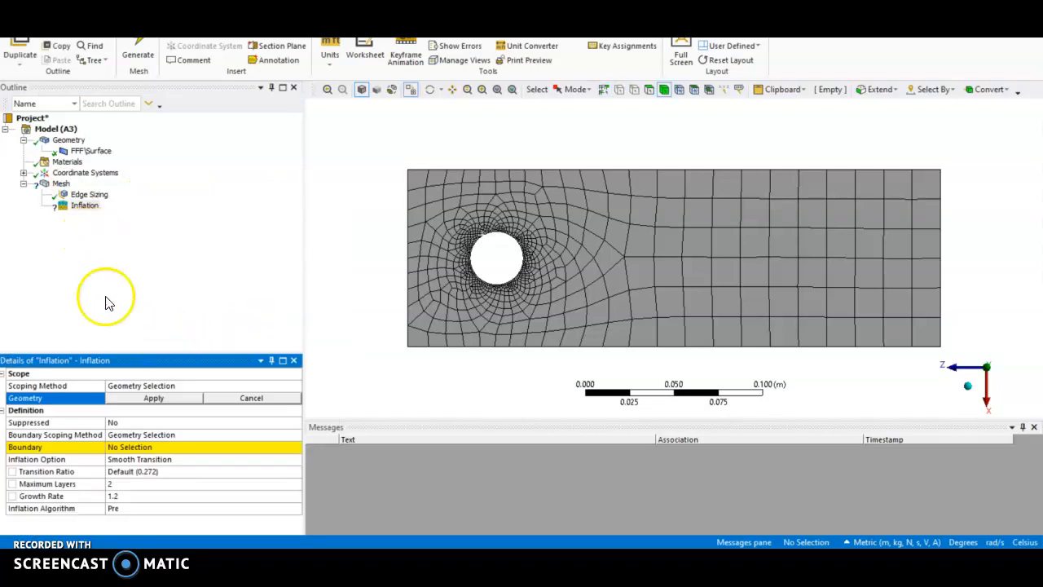
click(508, 284)
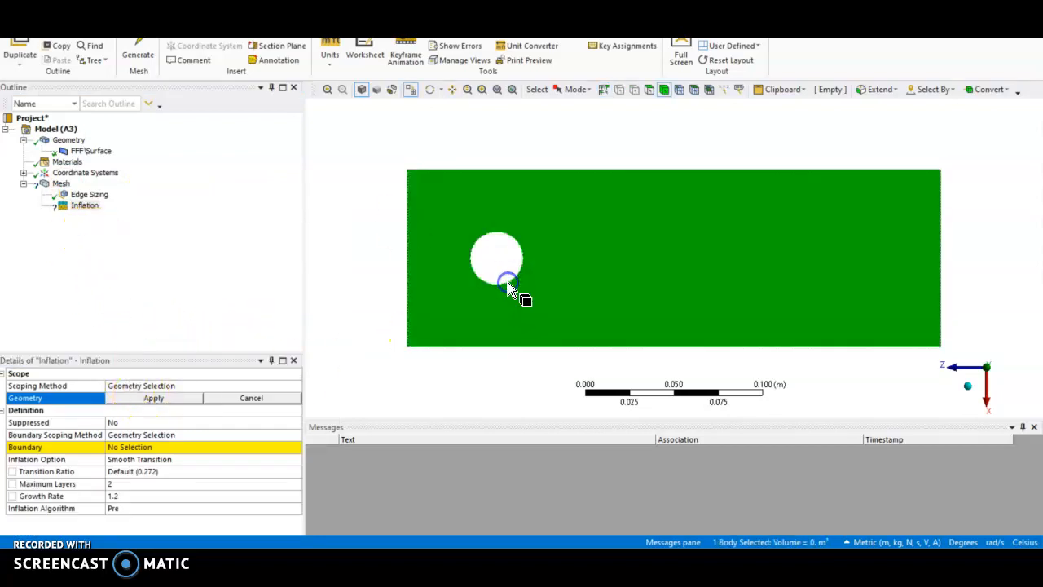
click(175, 398)
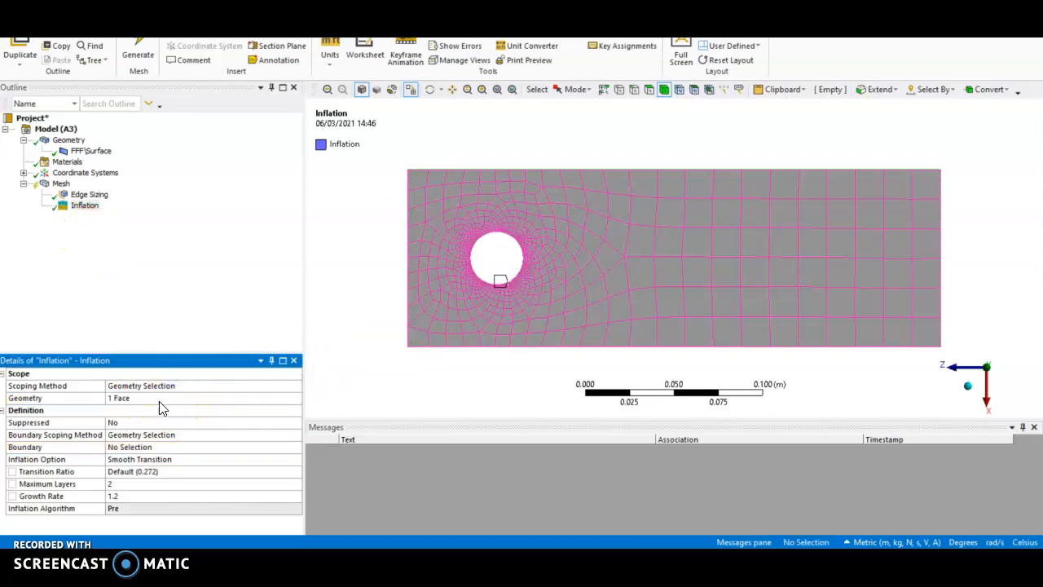
click(137, 55)
click(202, 249)
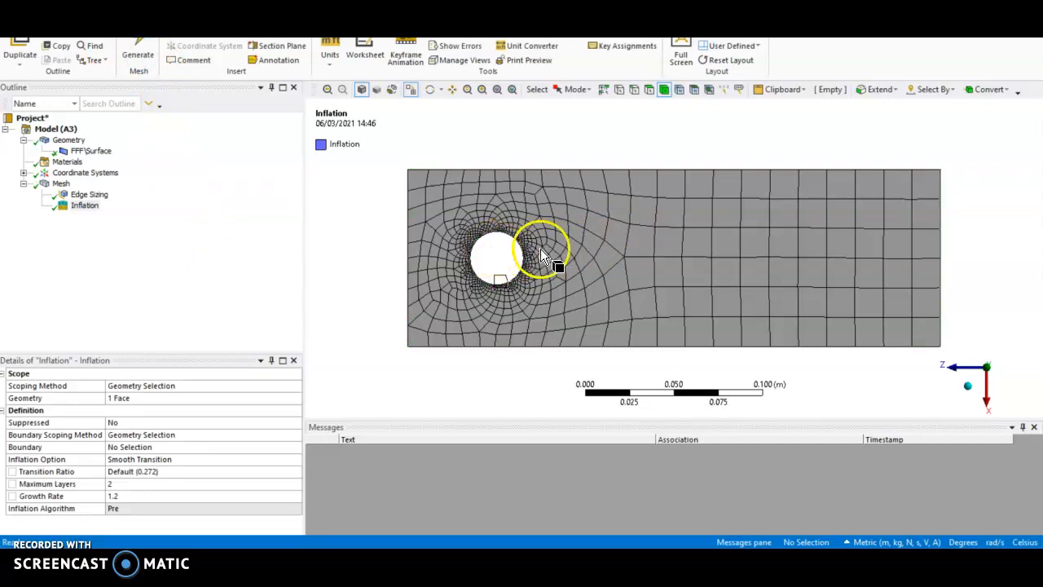
- Set the global mesh element size to 0.001 m and regenerate the mesh of the whole surface
click(61, 184)
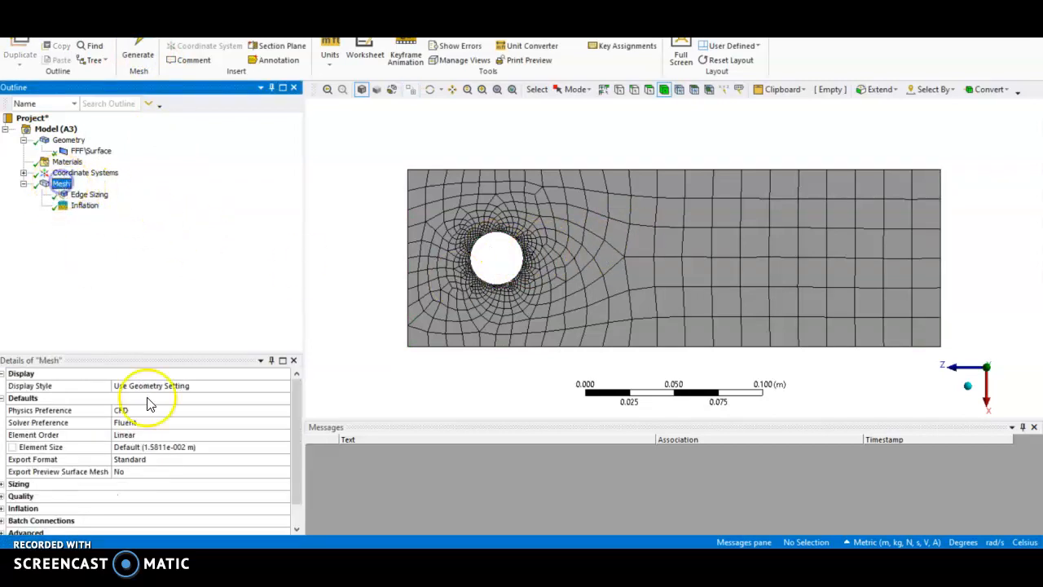
click(185, 447)
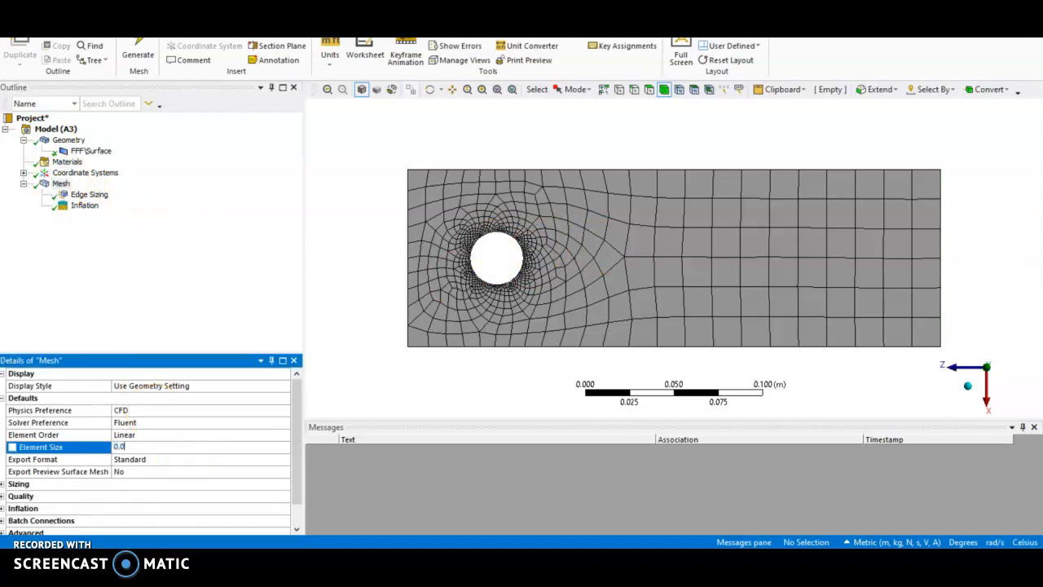
text(0.001)
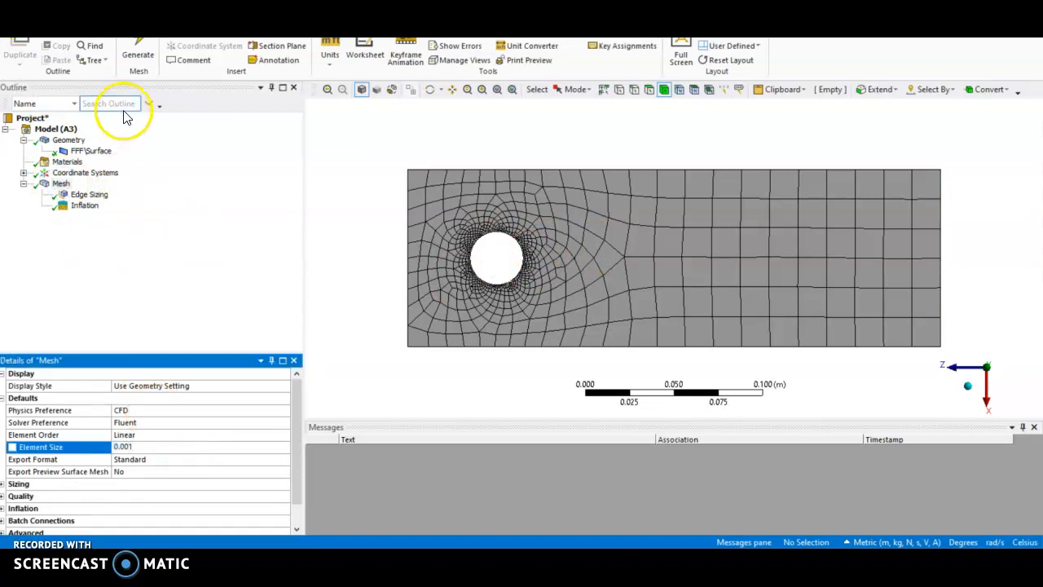
click(138, 54)
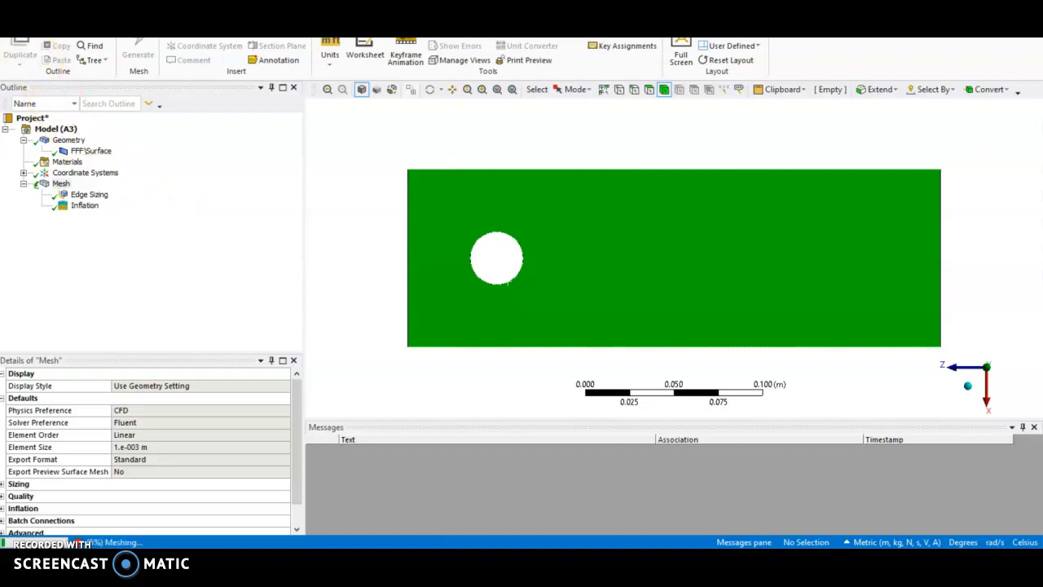
click(84, 206)
click(91, 195)
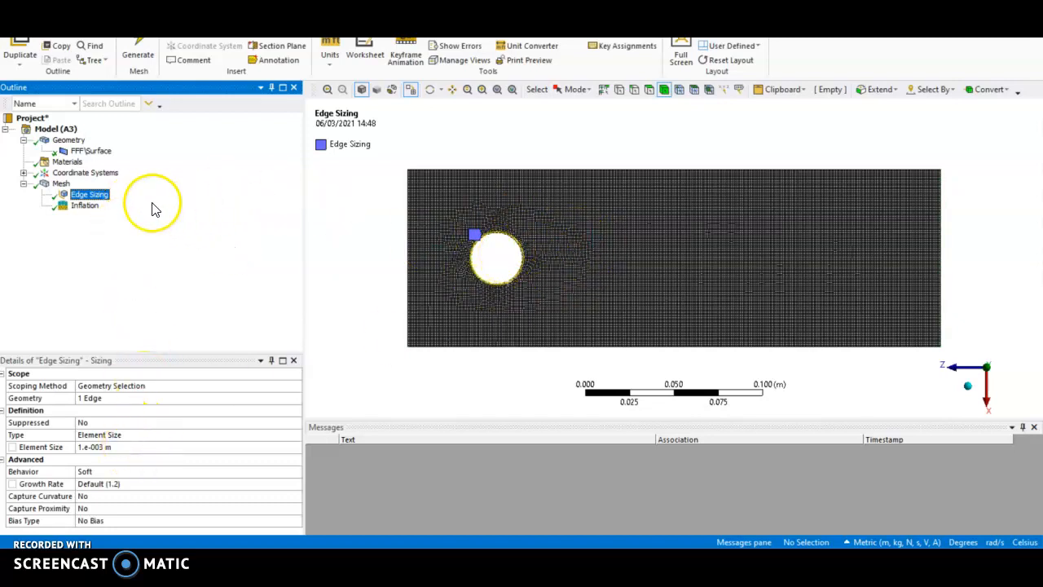
click(84, 205)
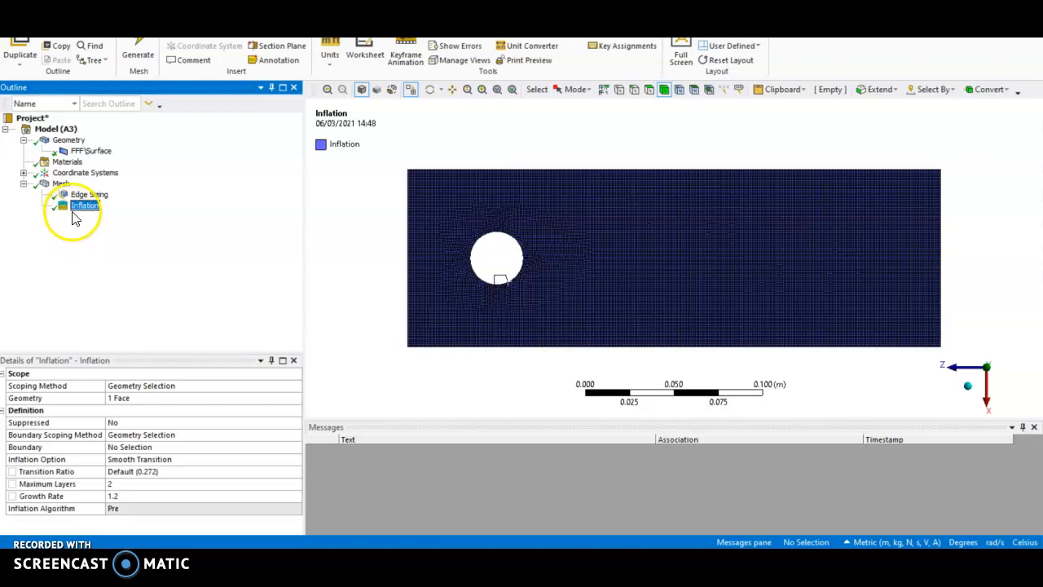
- Insert a Method control under the mesh and scope it to the rectangular surface body
click(60, 183)
right_click(58, 184)
mouse_move(97, 192)
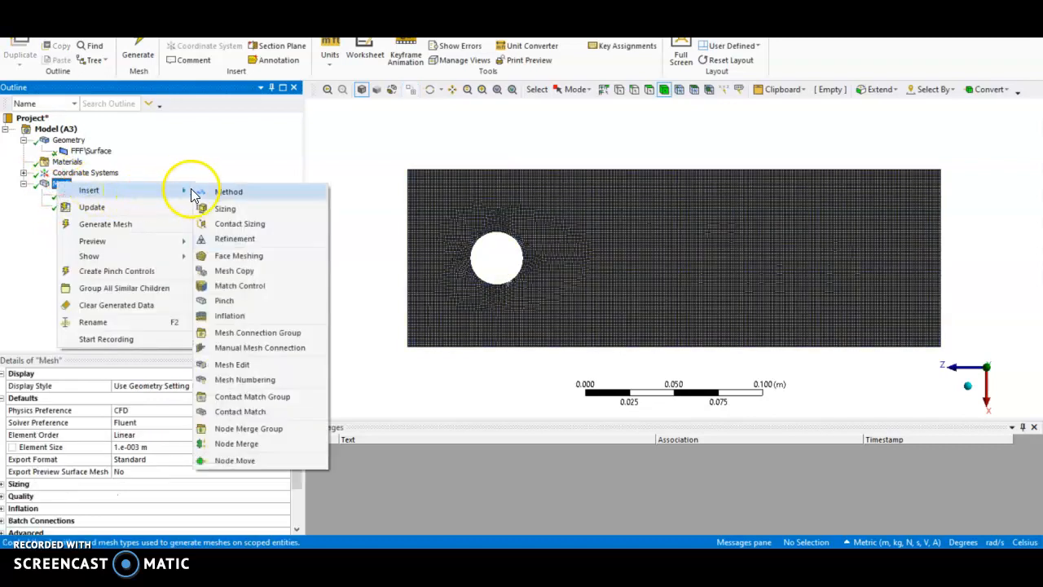
click(213, 131)
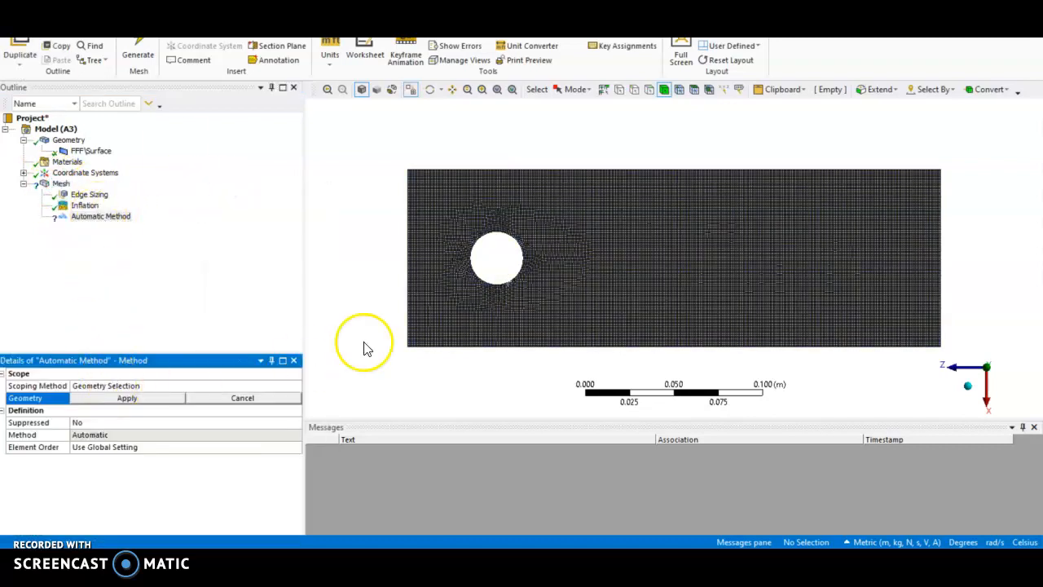
click(424, 316)
click(148, 399)
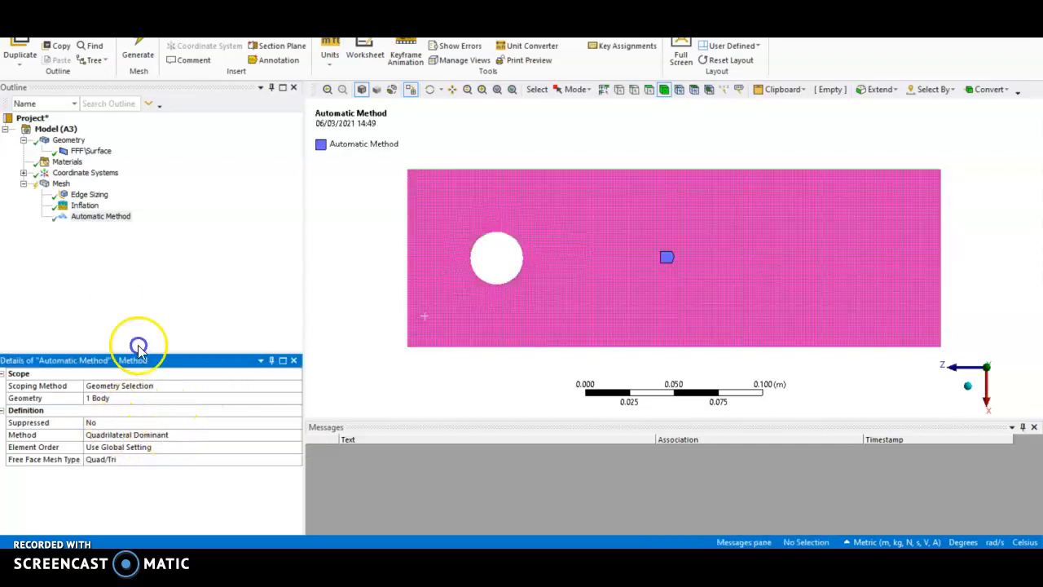
- Set the mesh method of the surface body to MultiZone Quad/Tri and regenerate the mesh
click(173, 435)
click(296, 434)
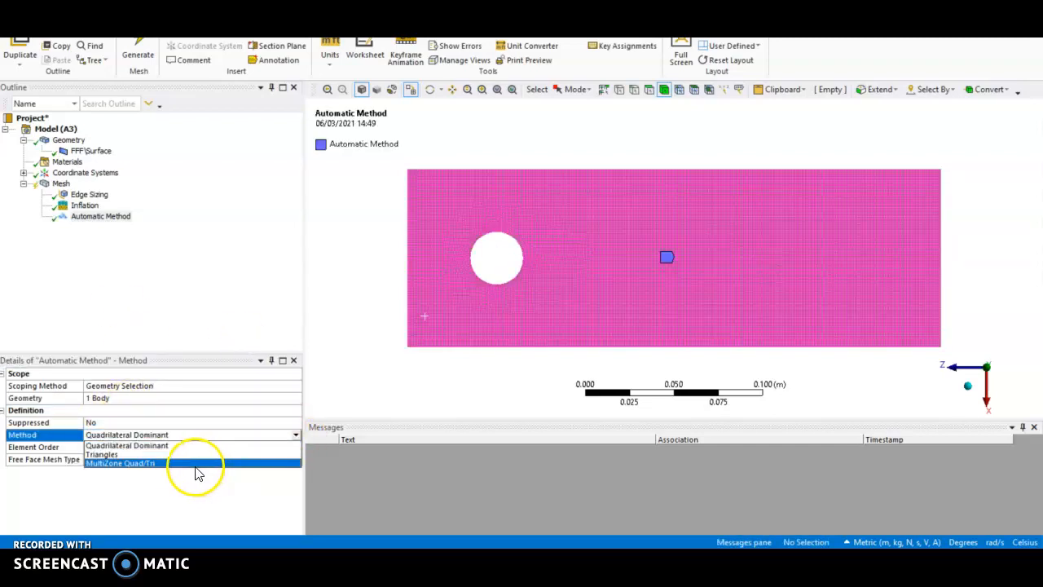
click(171, 464)
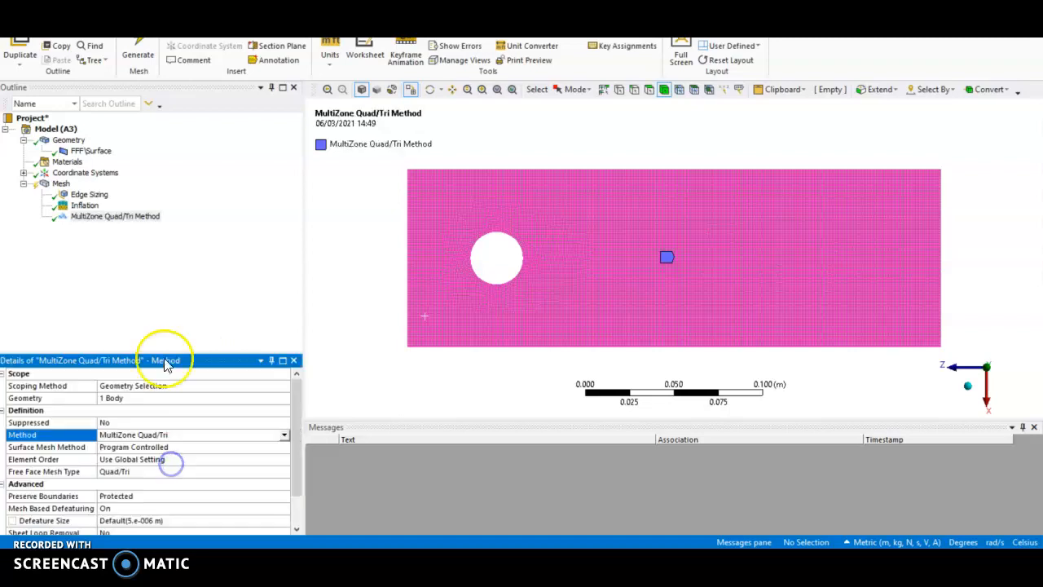
click(139, 57)
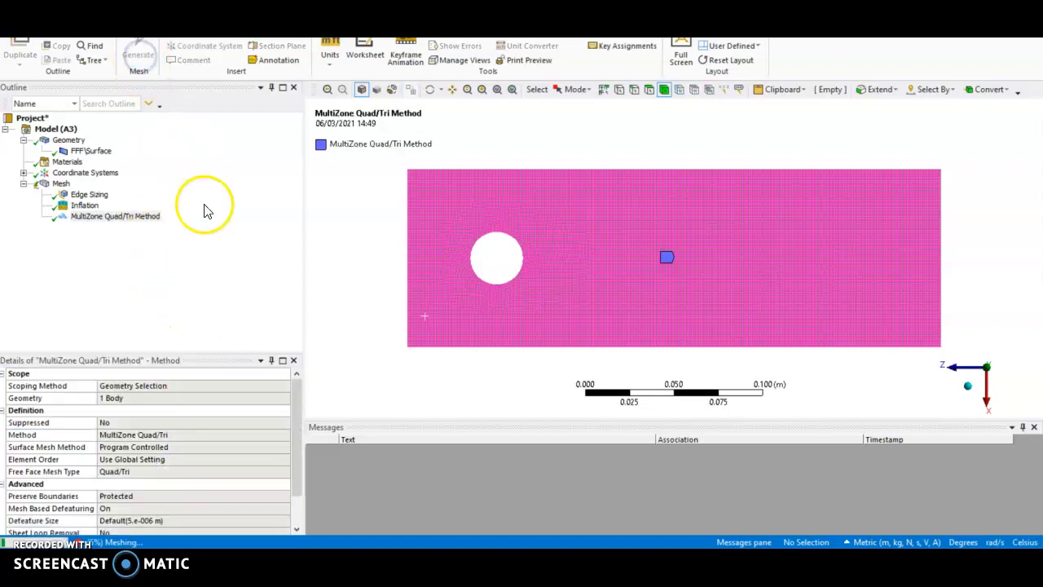